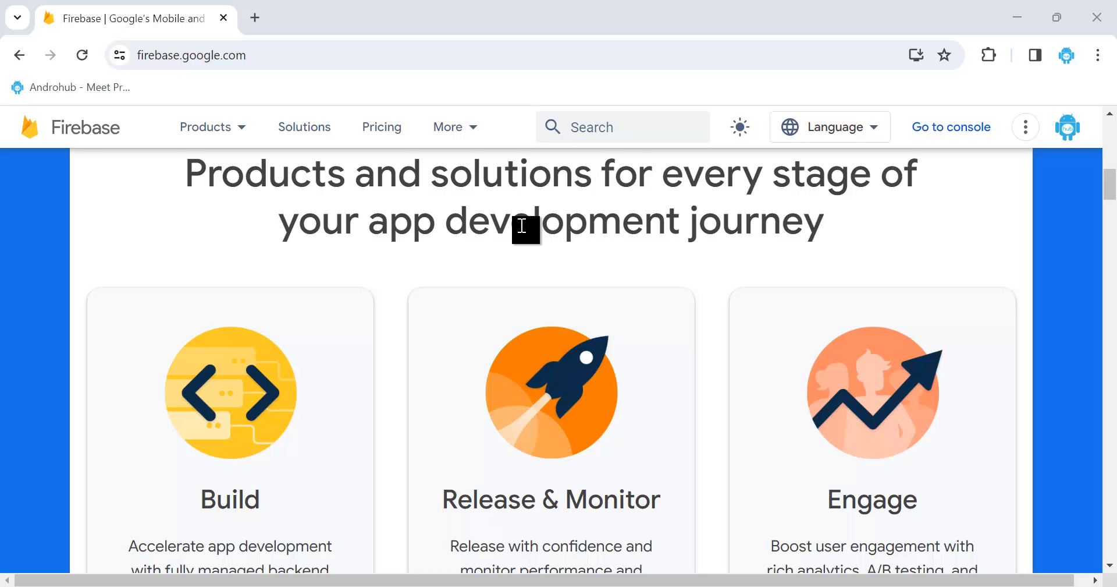
- Open the Firebase console at console.firebase.google.com/u/0/ in a new browser tab
left_click(526, 220)
left_click(260, 19)
type("cons")
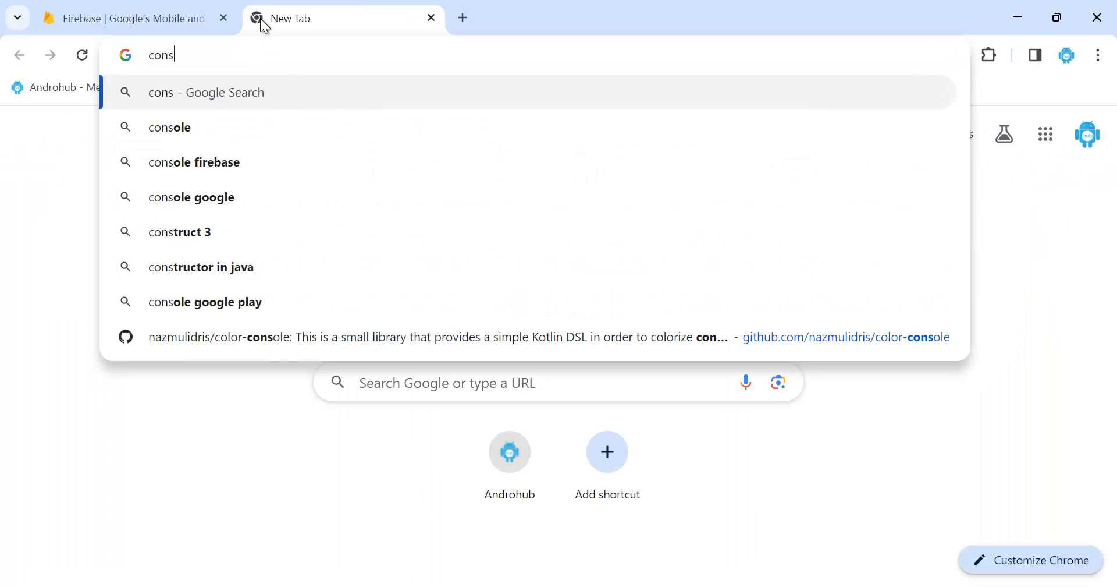
type("ole.fire")
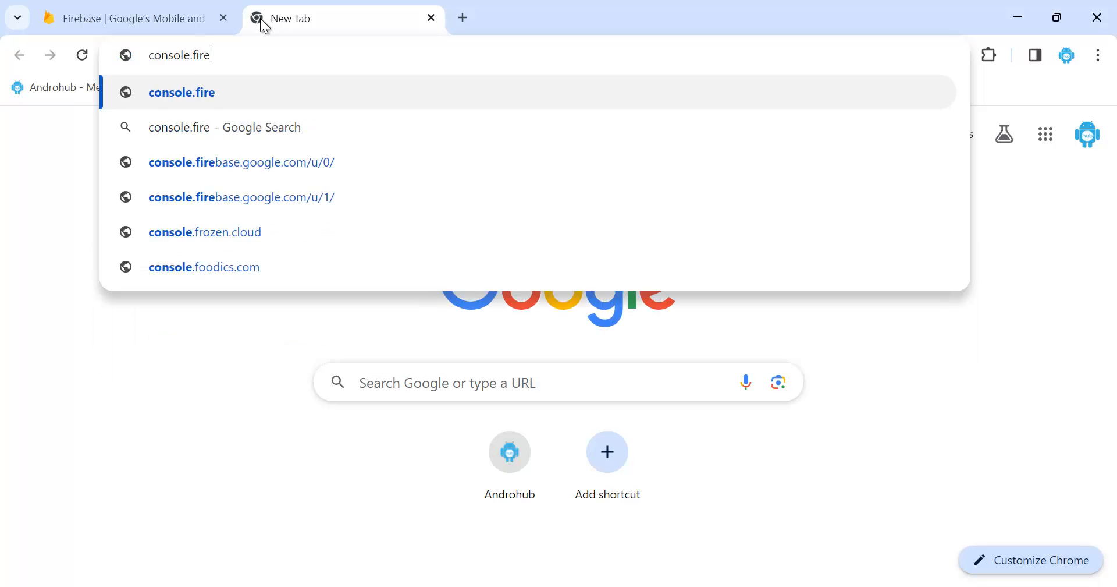
key("Down")
key("Down")
key("Down")
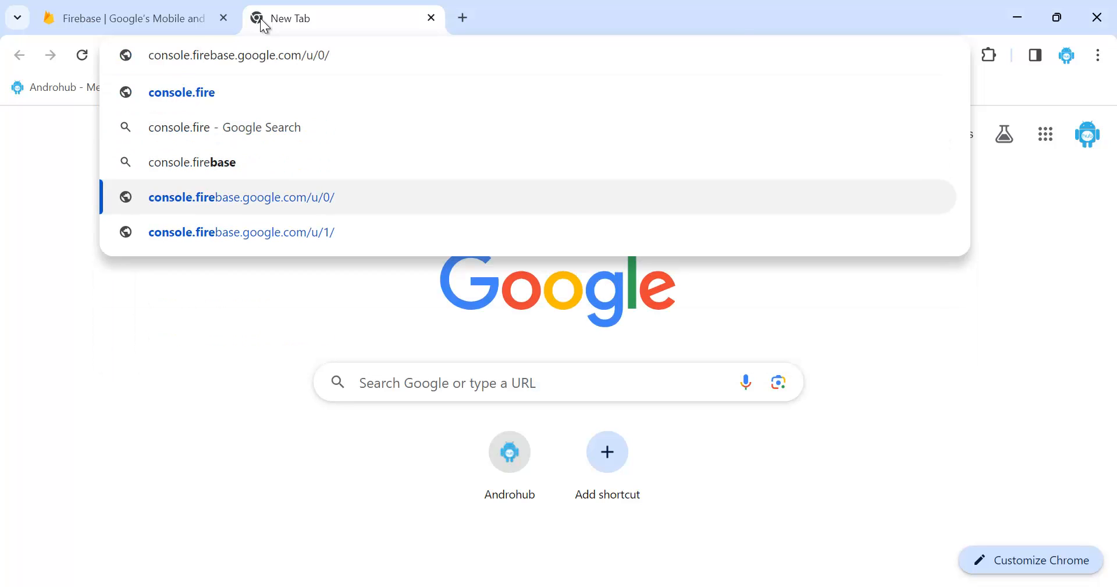
key("Return")
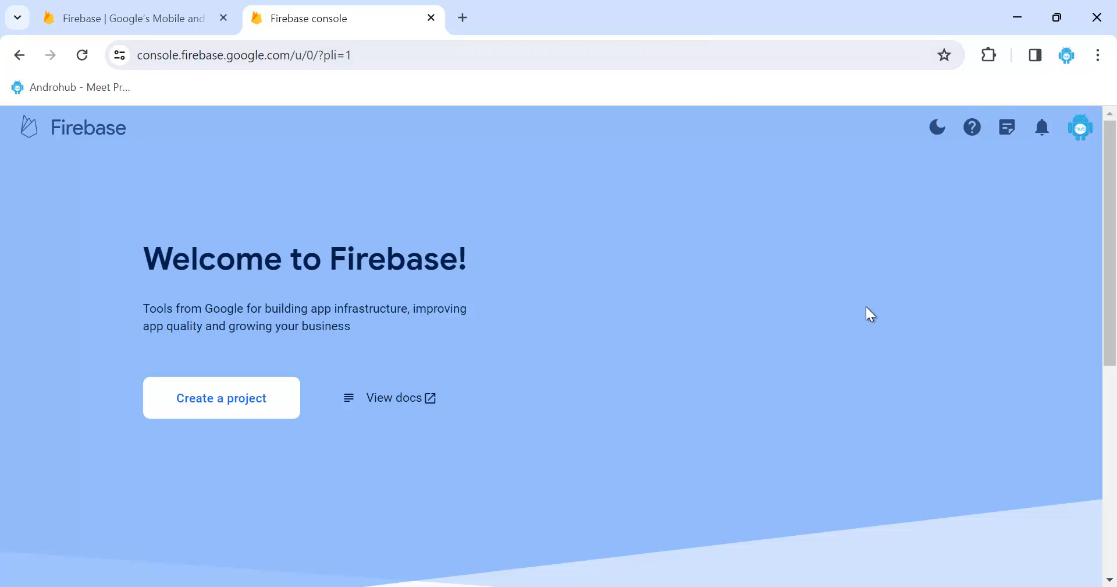
- Start creating a new Firebase project and name it AndrohubDemo
scroll(866, 307, "down", 2)
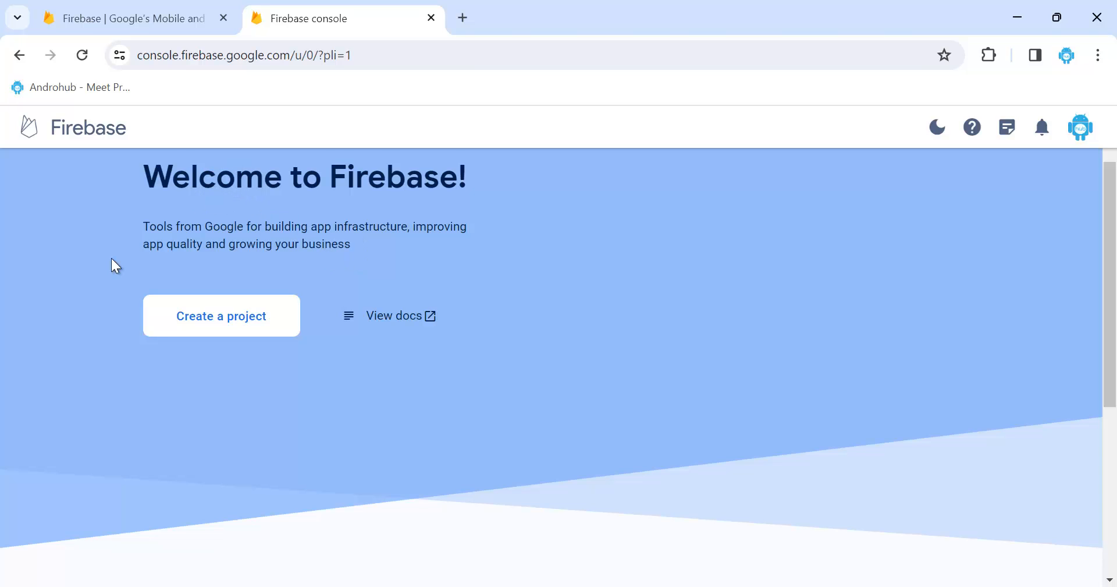
scroll(112, 259, "up", 2)
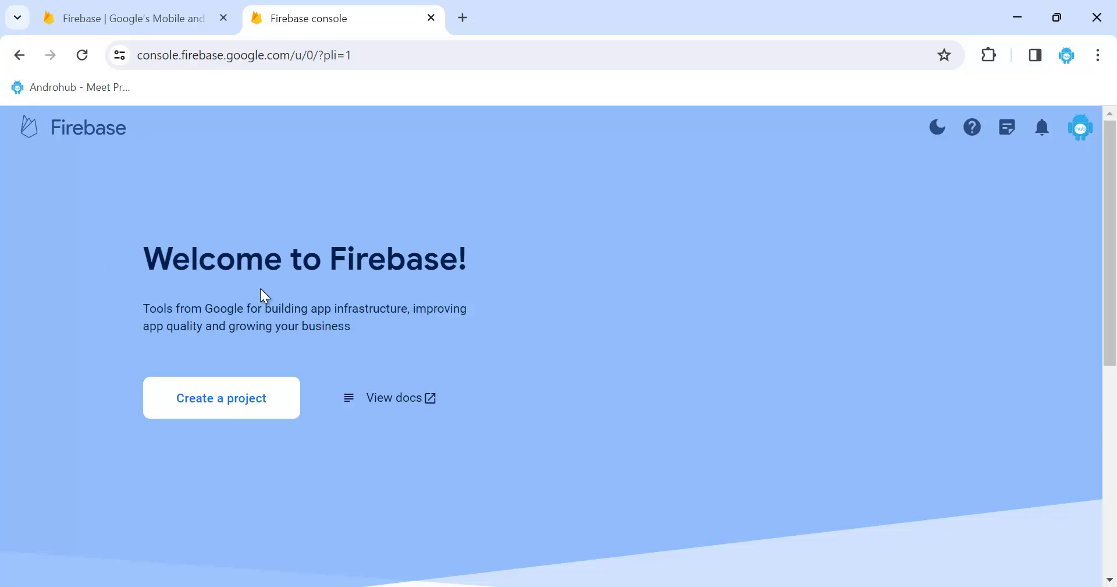
scroll(260, 288, "down", 4)
scroll(260, 289, "down", 5)
scroll(260, 288, "up", 8)
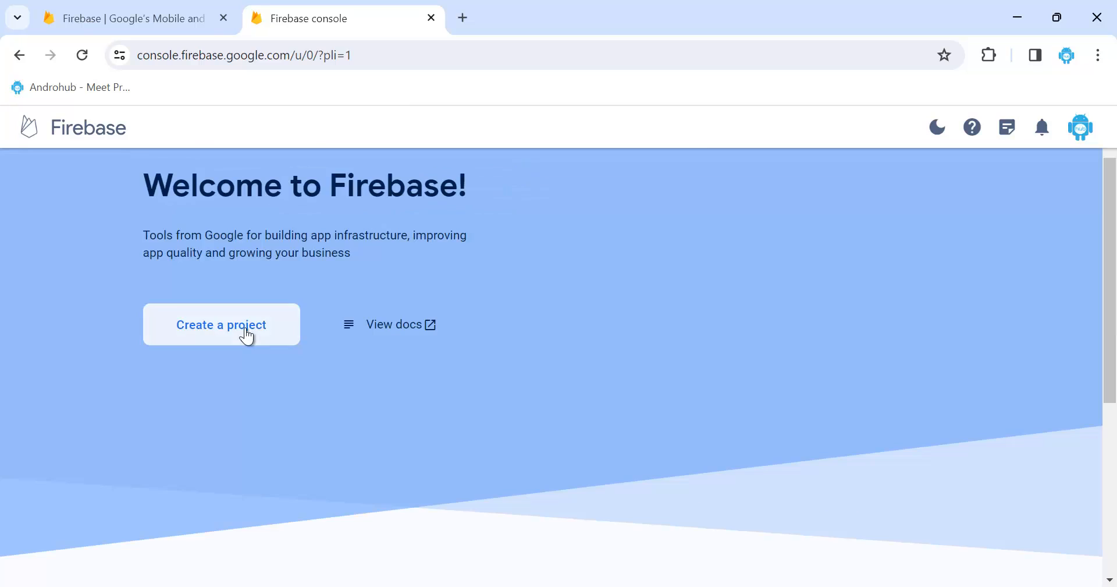
left_click(245, 326)
scroll(575, 351, "up", 2)
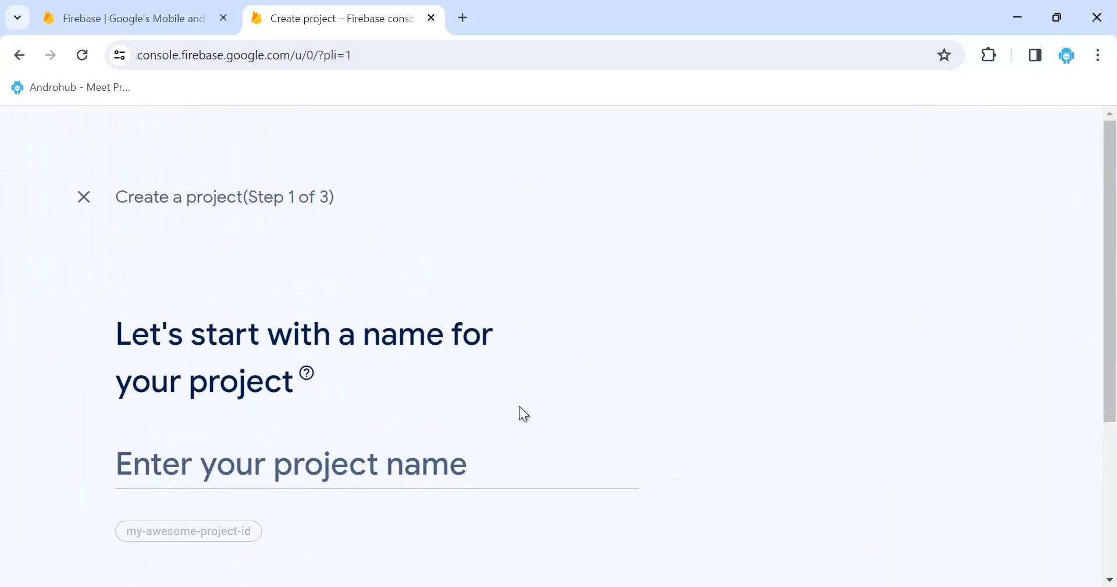
left_click(249, 481)
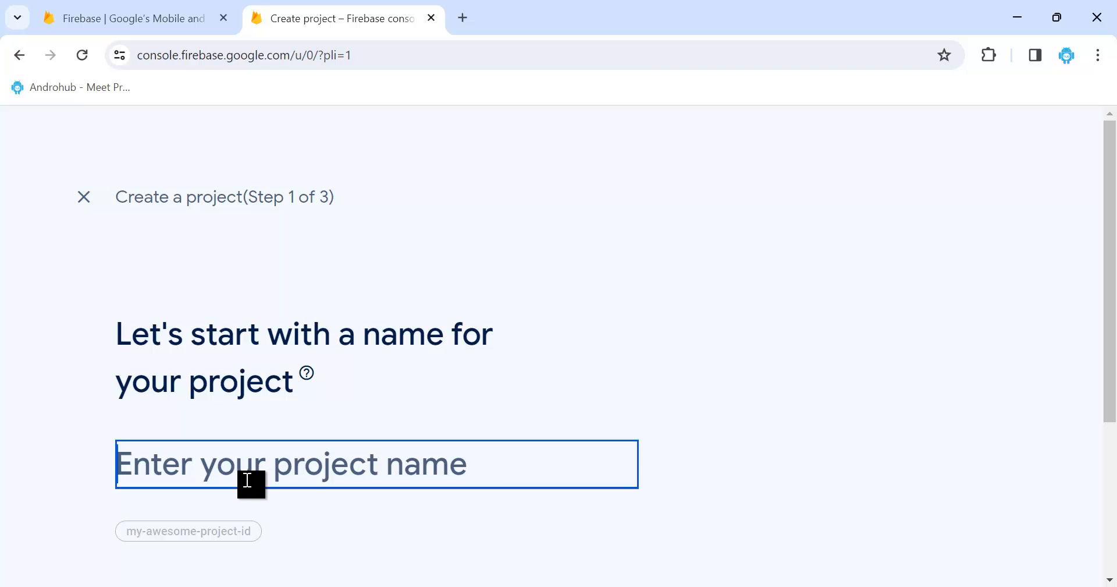
type("An")
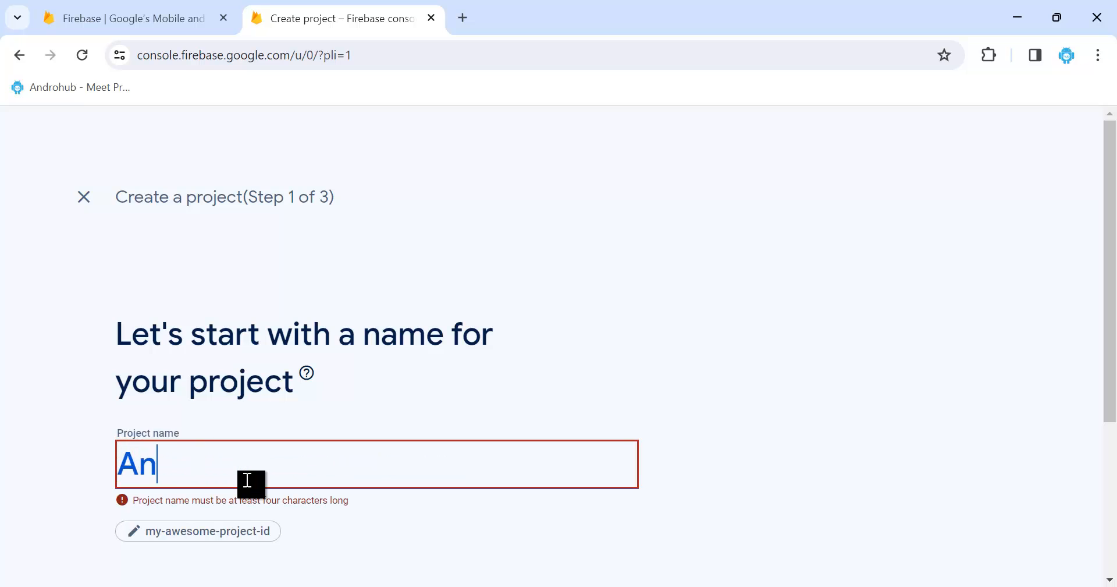
type("drohubDemo")
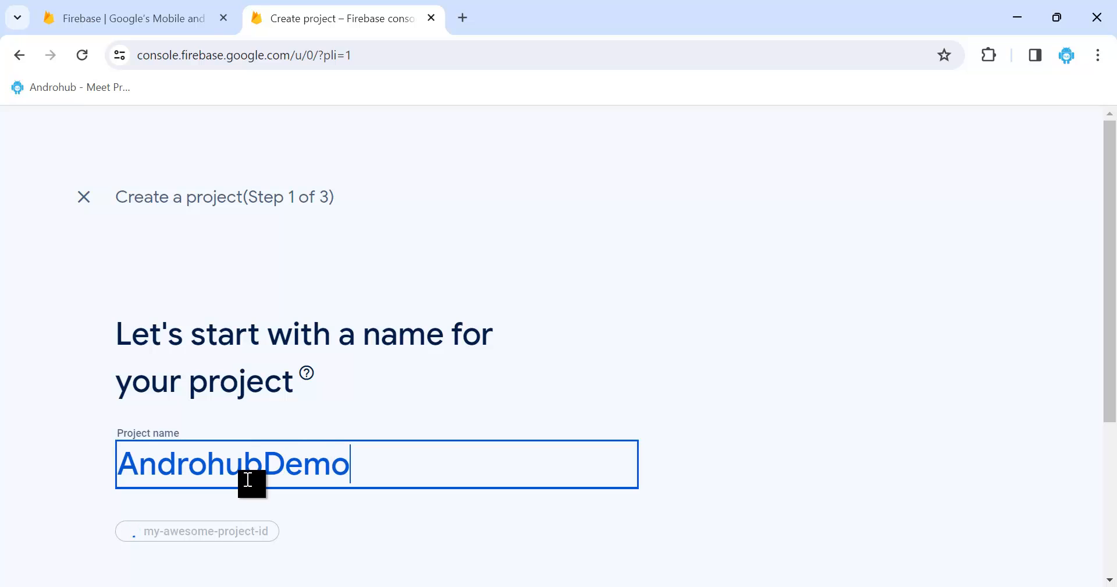
- Accept the Firebase terms, confirm the business-use statement, and continue to the second project creation step
scroll(544, 326, "down", 2)
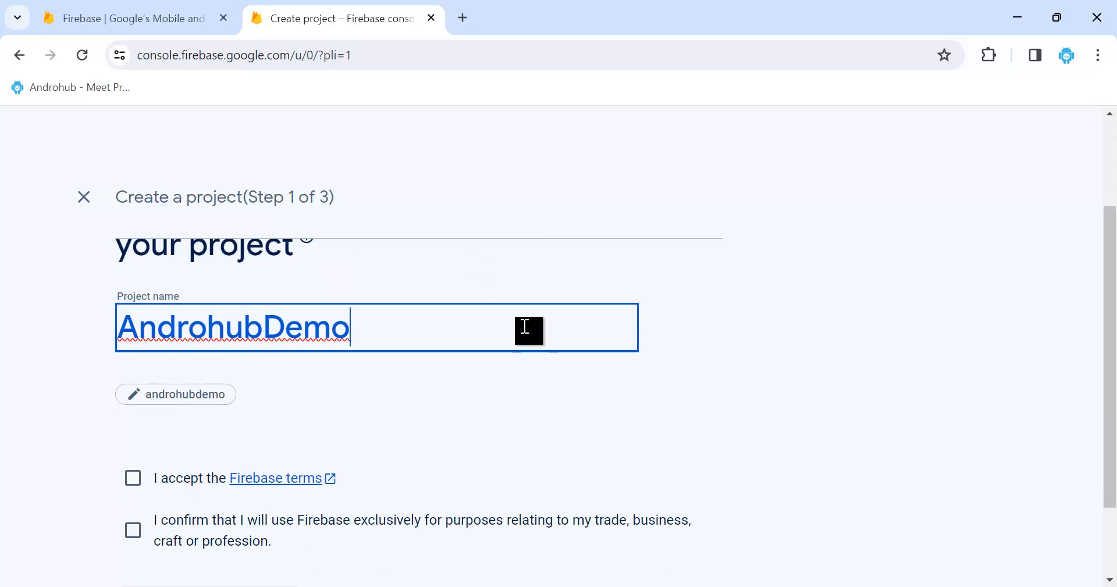
scroll(555, 445, "down", 1)
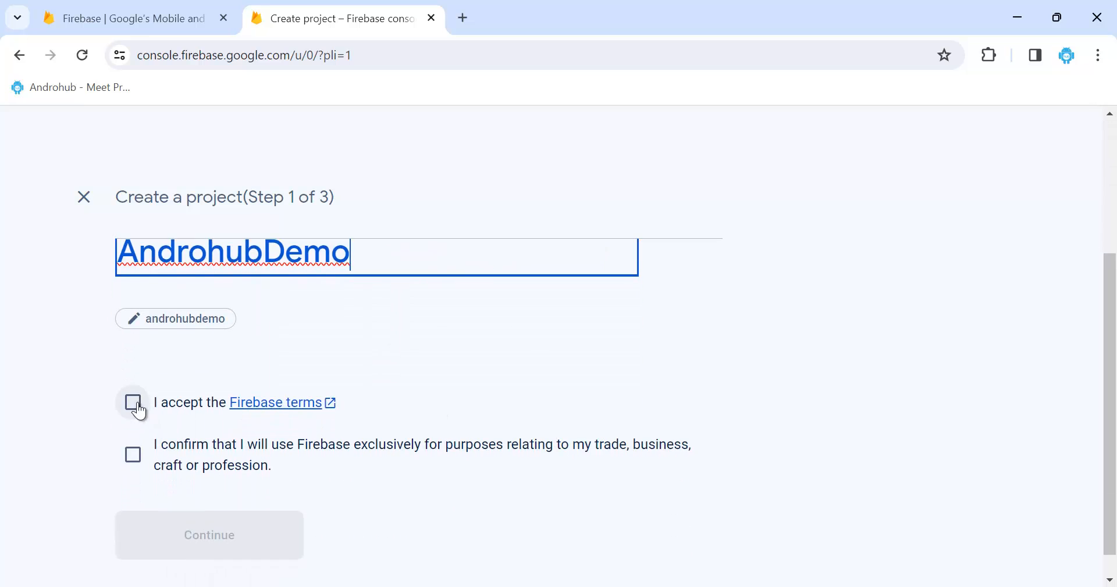
left_click(137, 410)
left_click(119, 454)
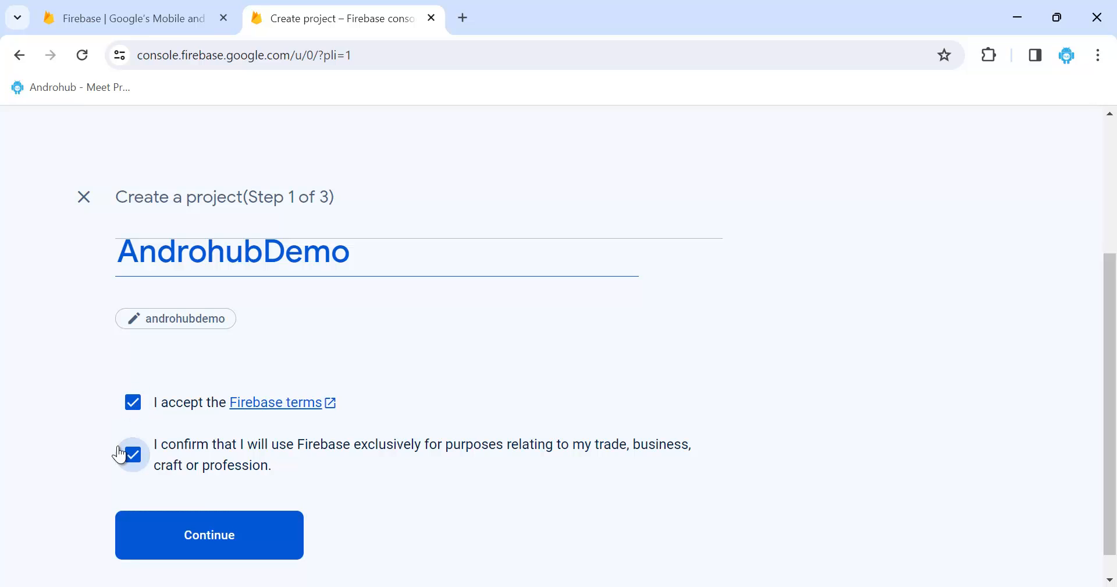
scroll(459, 479, "down", 1)
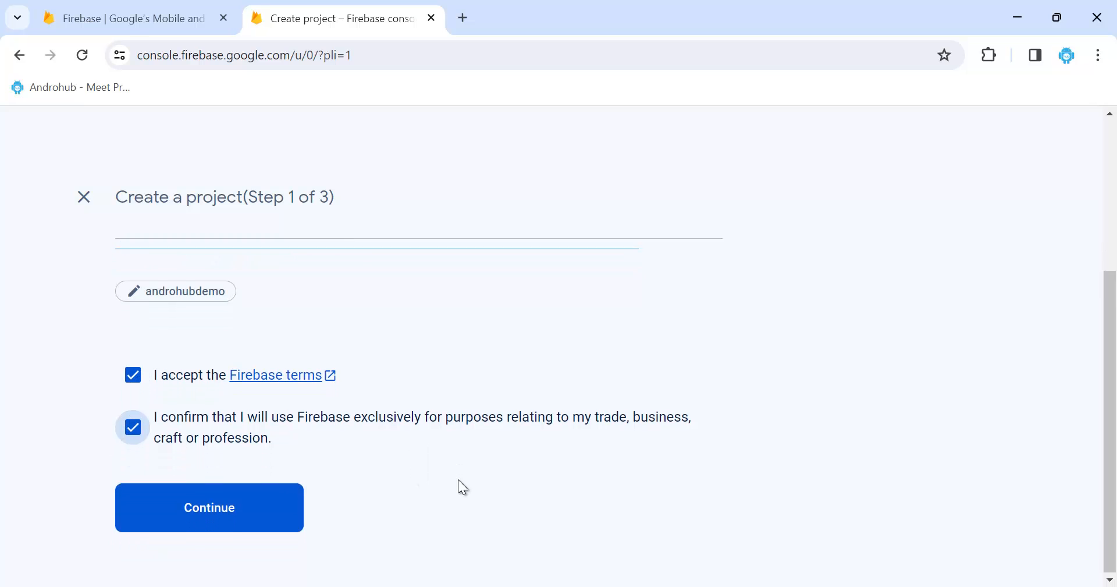
left_click(230, 496)
- Review the Google Analytics features, keep Analytics enabled for the project, and continue to its configuration
scroll(230, 496, "down", 4)
scroll(233, 499, "up", 4)
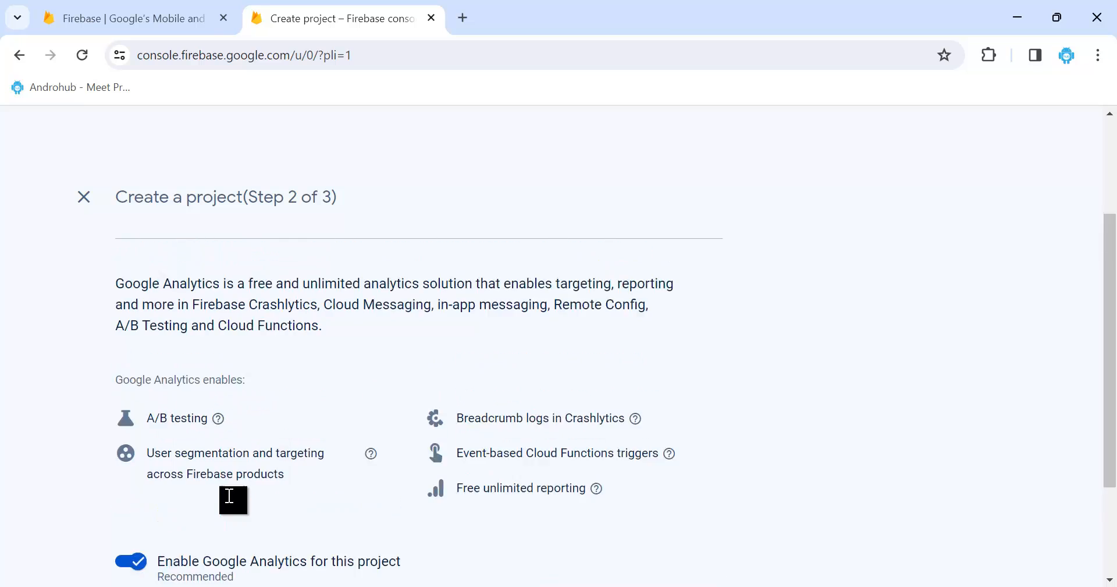
scroll(313, 384, "down", 3)
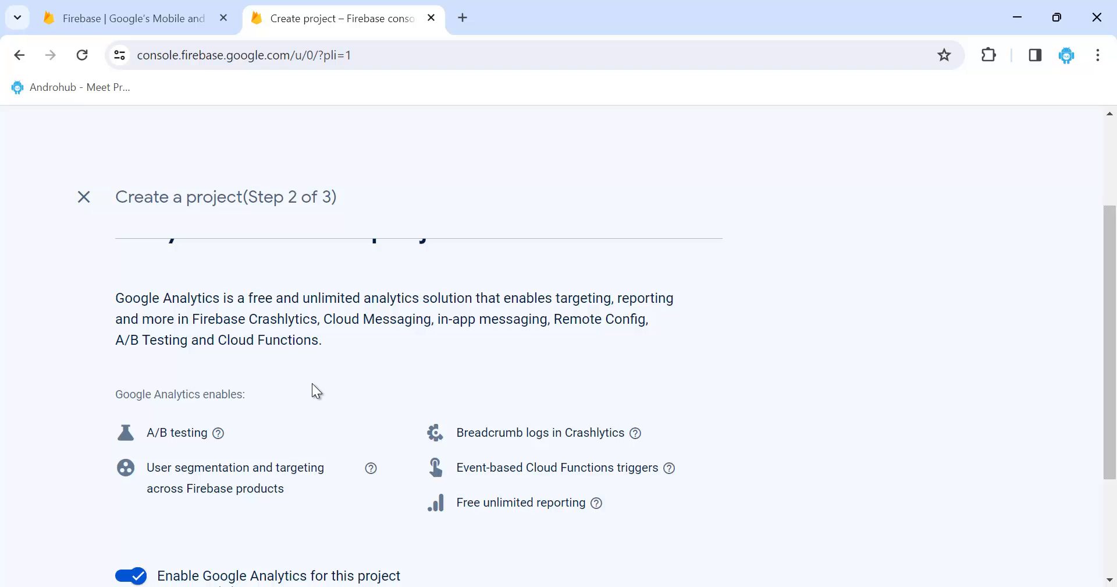
scroll(312, 383, "down", 3)
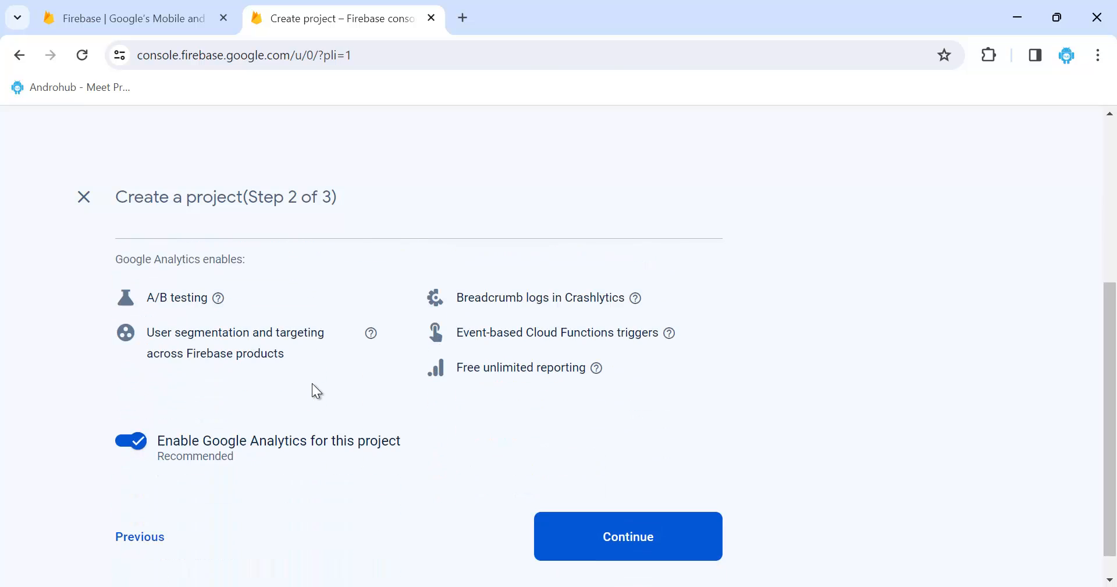
left_click(134, 430)
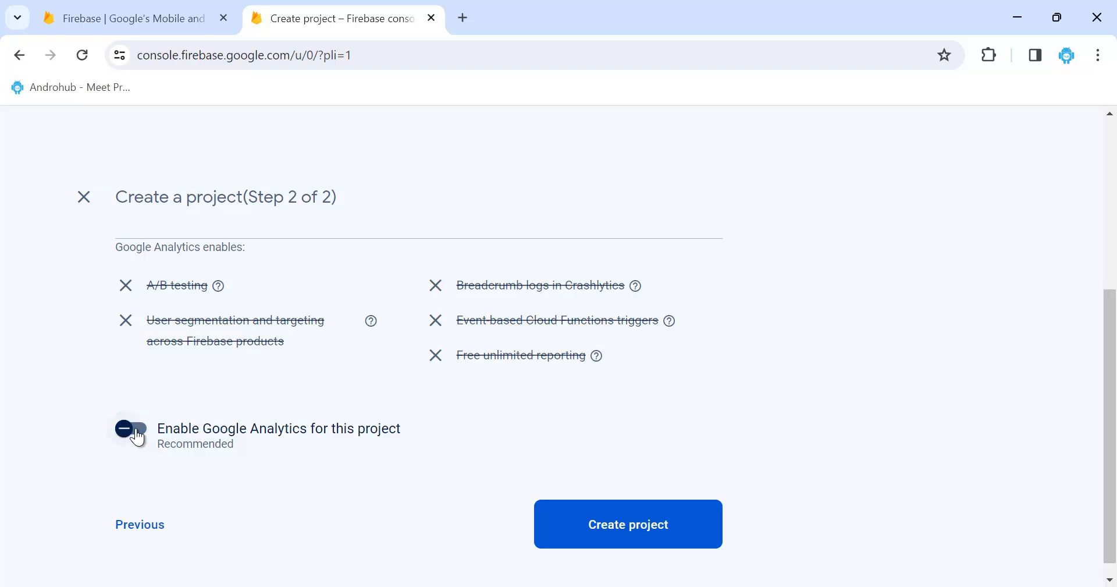
left_click(137, 436)
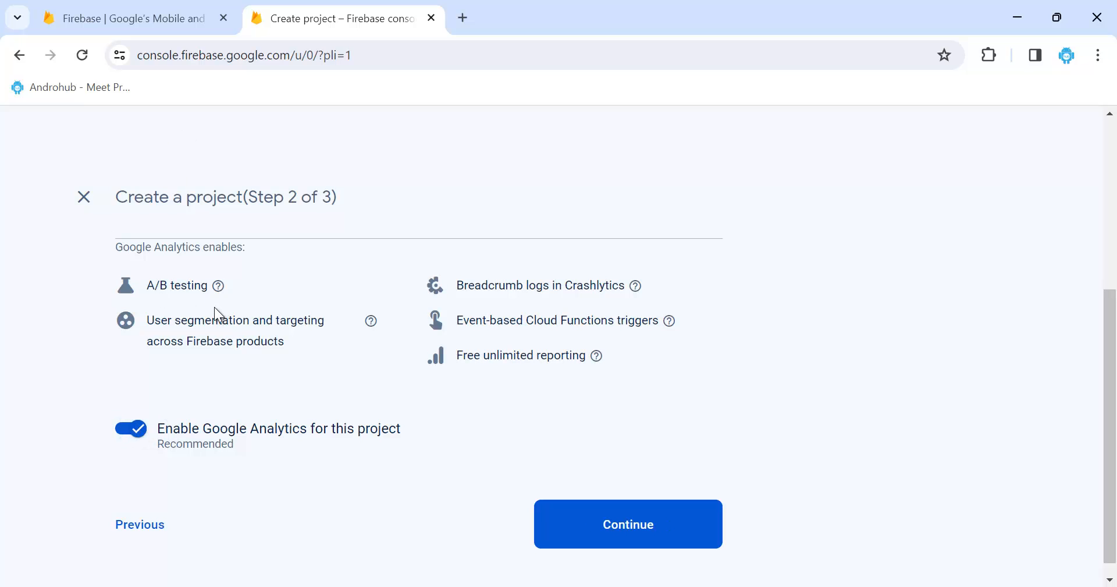
mouse_move(644, 328)
scroll(433, 436, "down", 1)
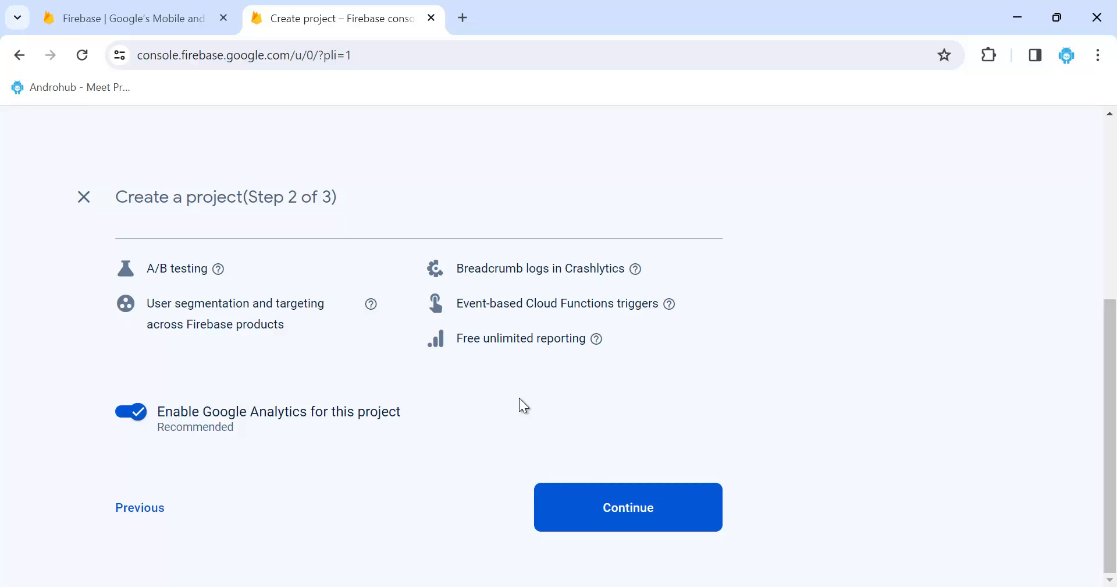
left_click(609, 506)
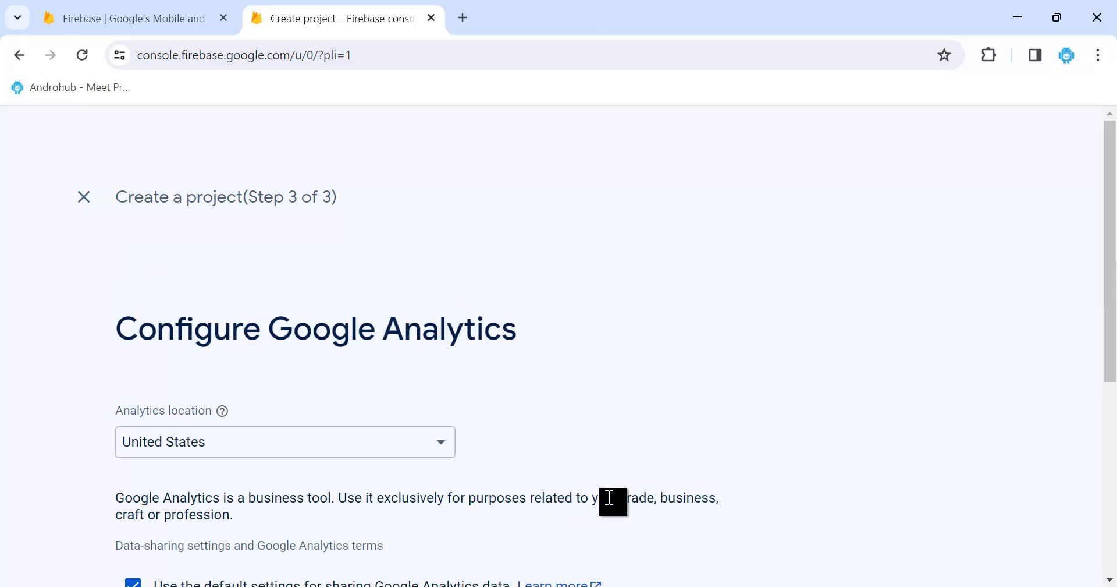
- Set the project's Analytics location to India
scroll(609, 498, "down", 2)
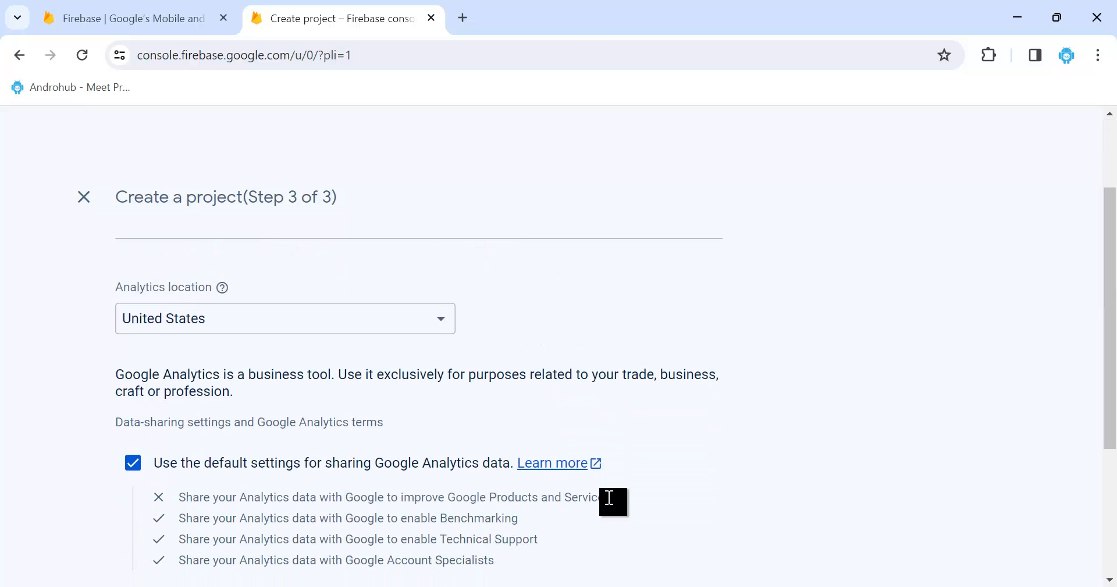
left_click(345, 329)
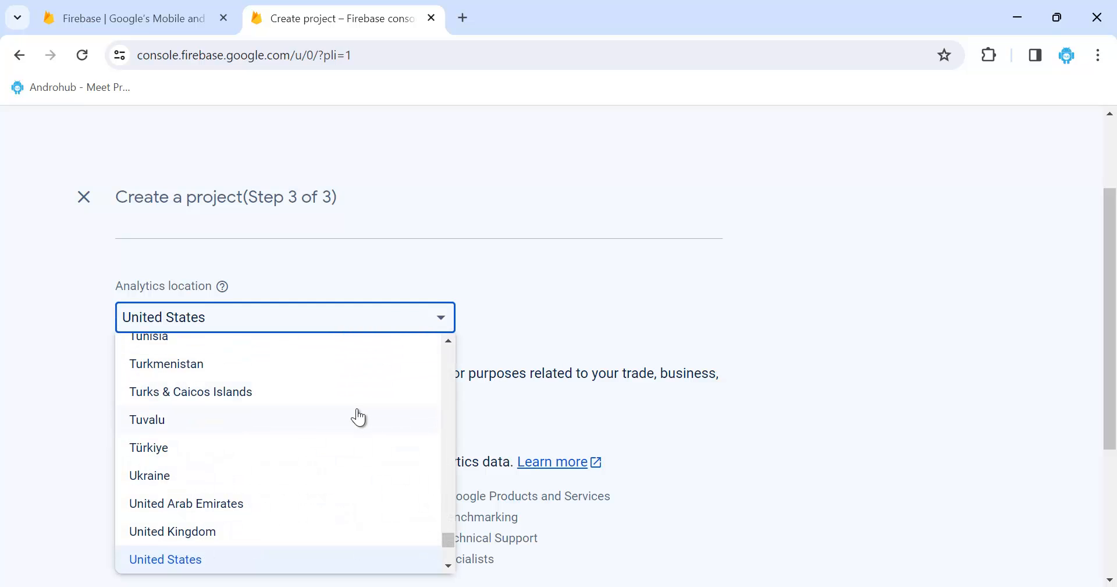
scroll(359, 417, "up", 8)
scroll(359, 417, "down", 5)
scroll(359, 418, "up", 8)
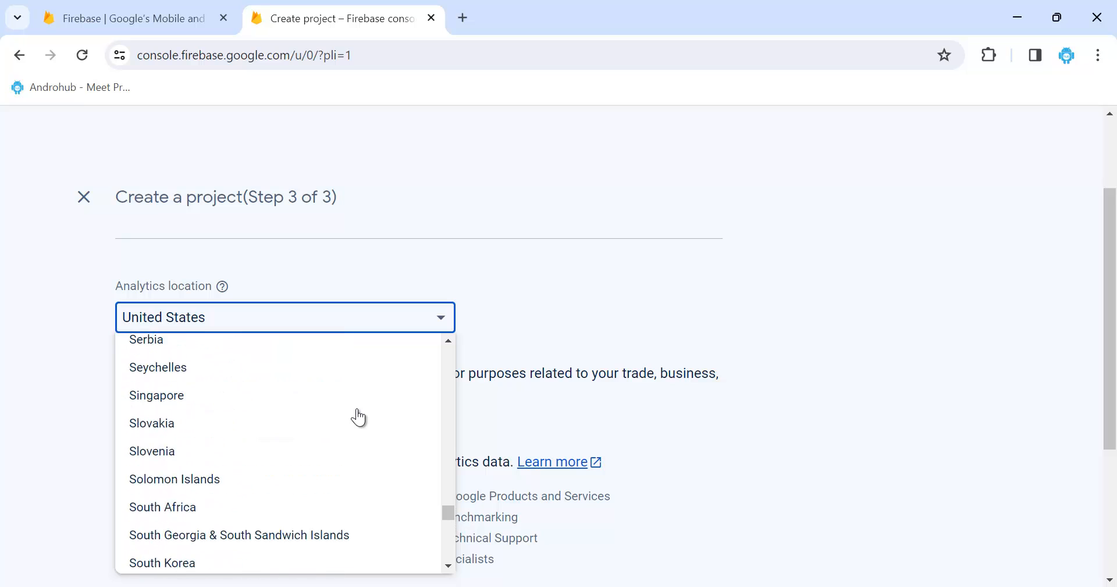
scroll(359, 418, "up", 10)
left_click(159, 343)
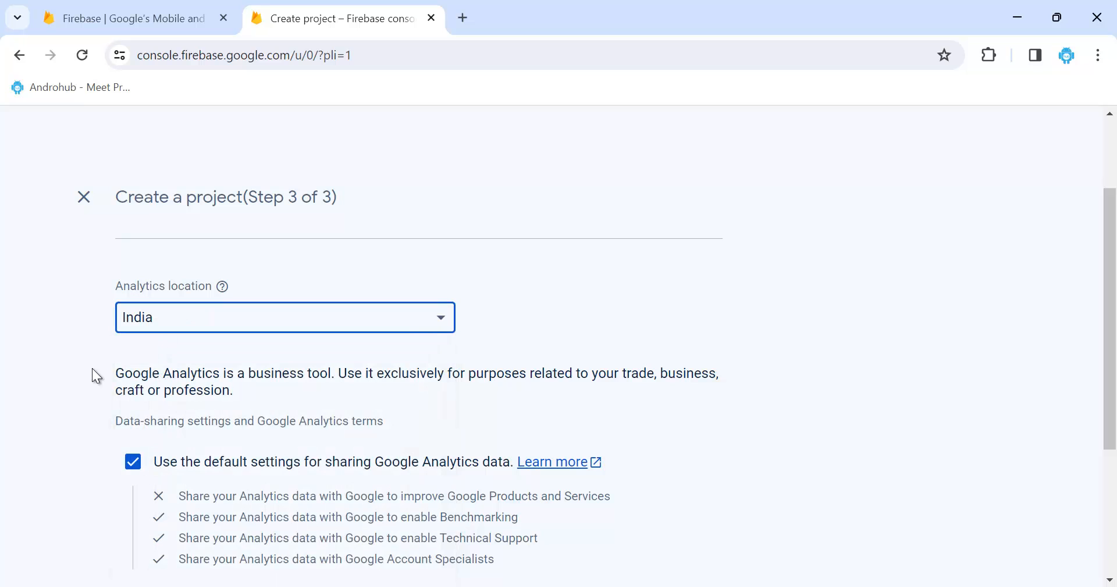
- Accept the Google Analytics terms, create the project, and continue to its overview page
scroll(50, 382, "down", 2)
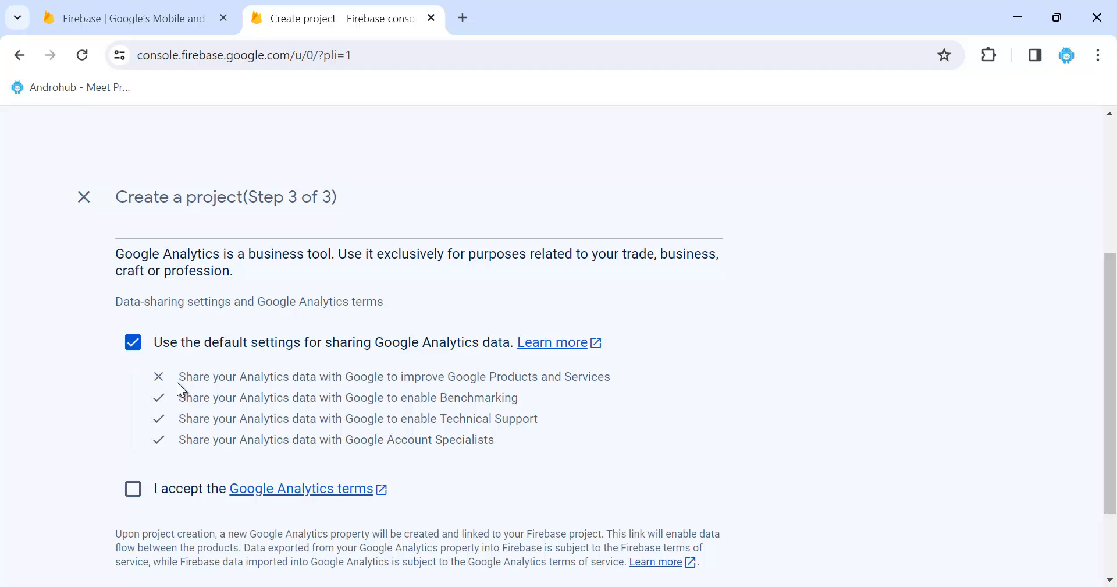
scroll(177, 382, "down", 2)
left_click(133, 382)
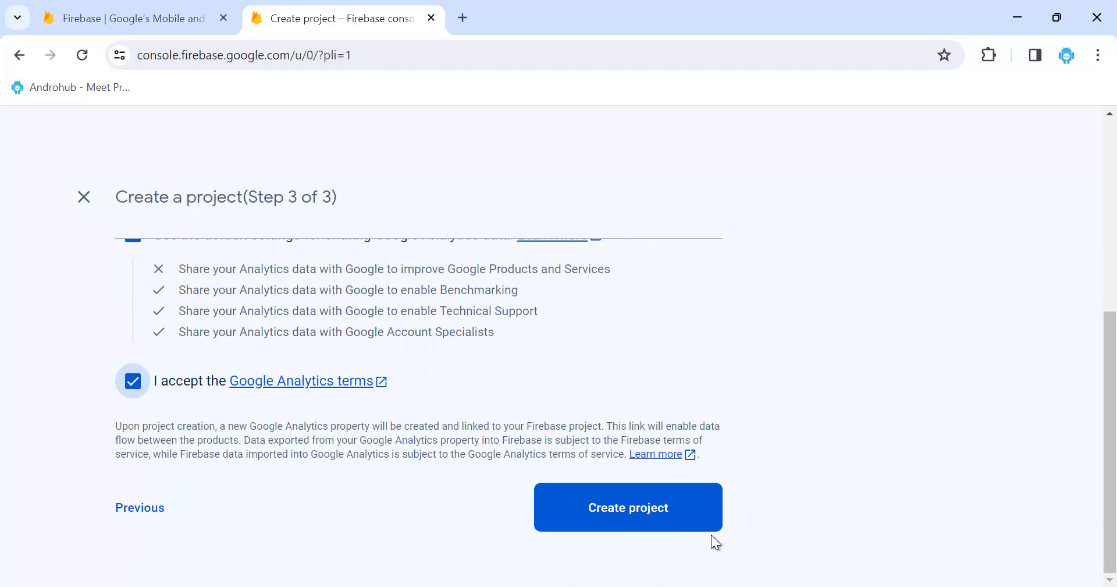
left_click(637, 507)
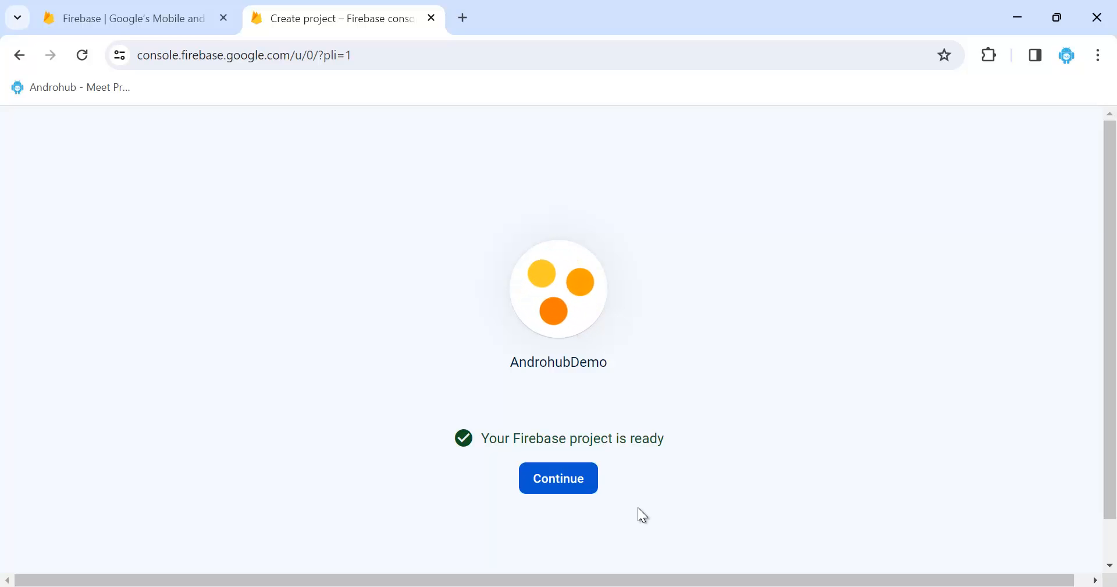
left_click(565, 489)
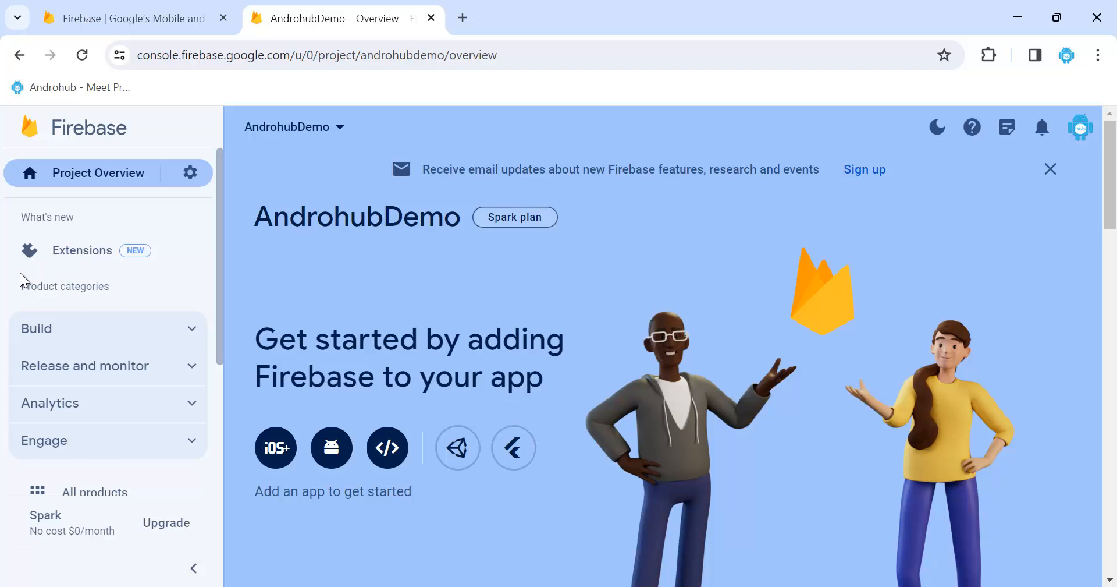
- Examine the products offered under the Build and the Release and monitor categories
left_click(130, 341)
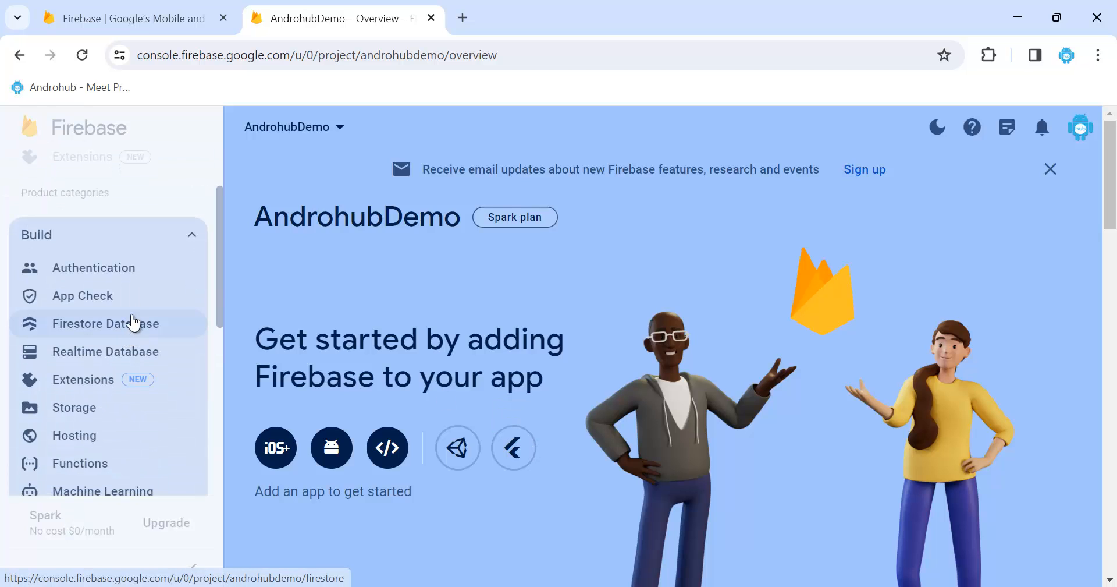
left_click_drag(133, 317, 111, 313)
scroll(129, 413, "down", 1)
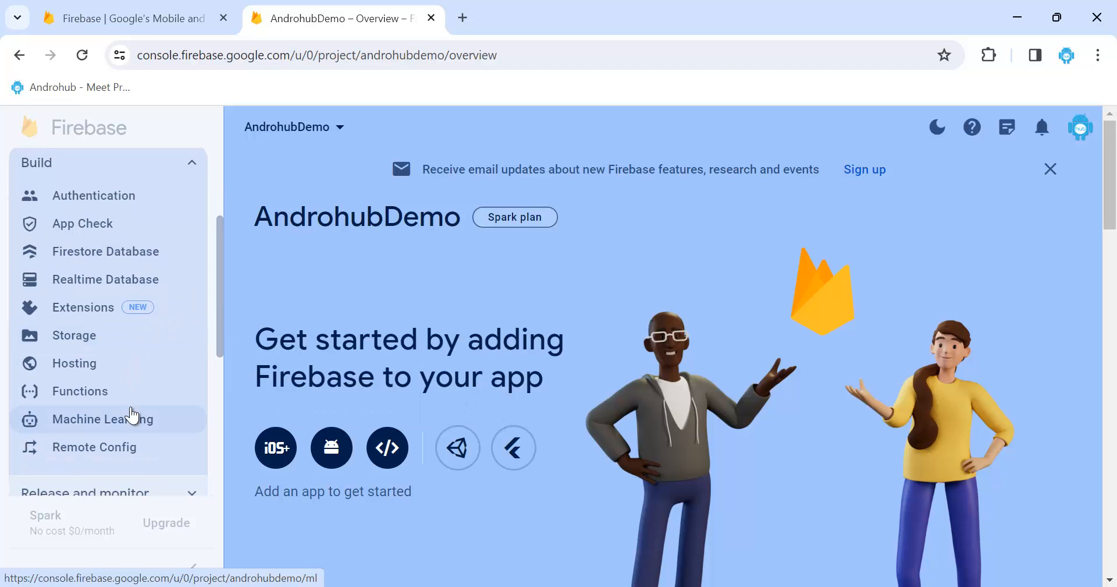
scroll(133, 415, "down", 2)
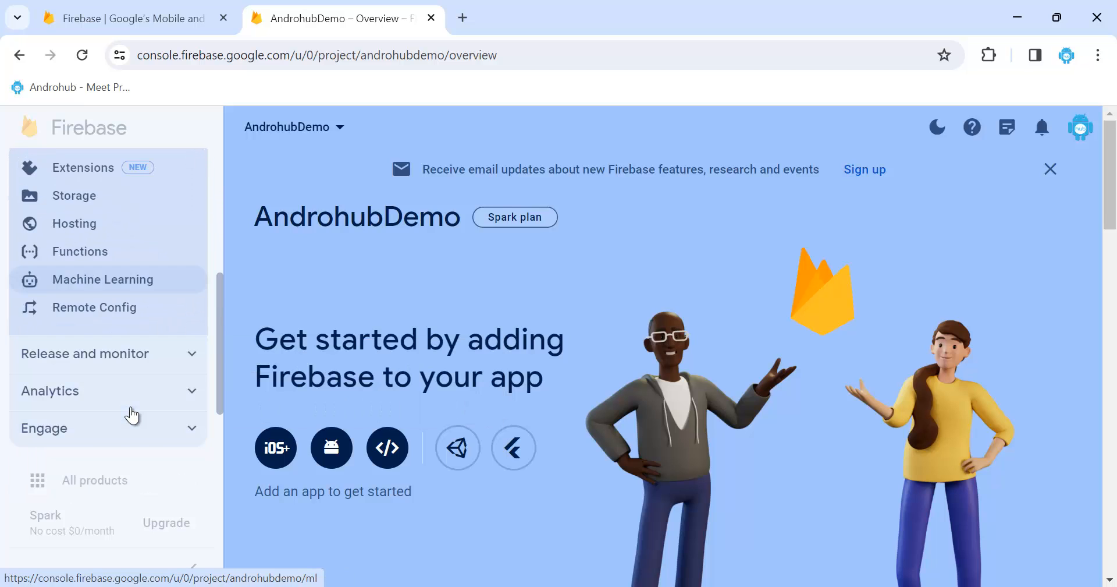
left_click(142, 375)
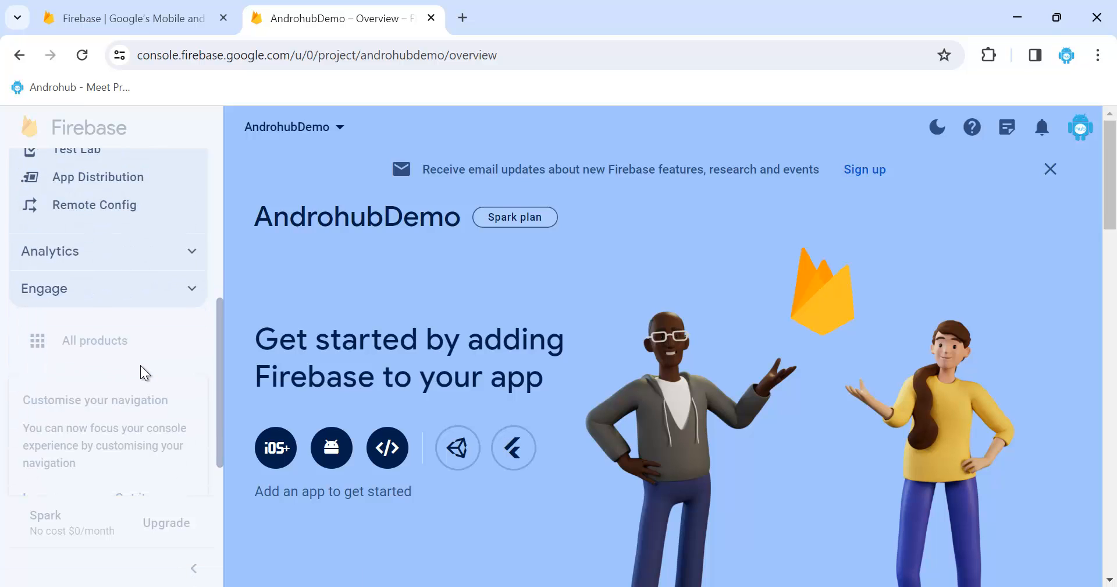
scroll(142, 374, "up", 4)
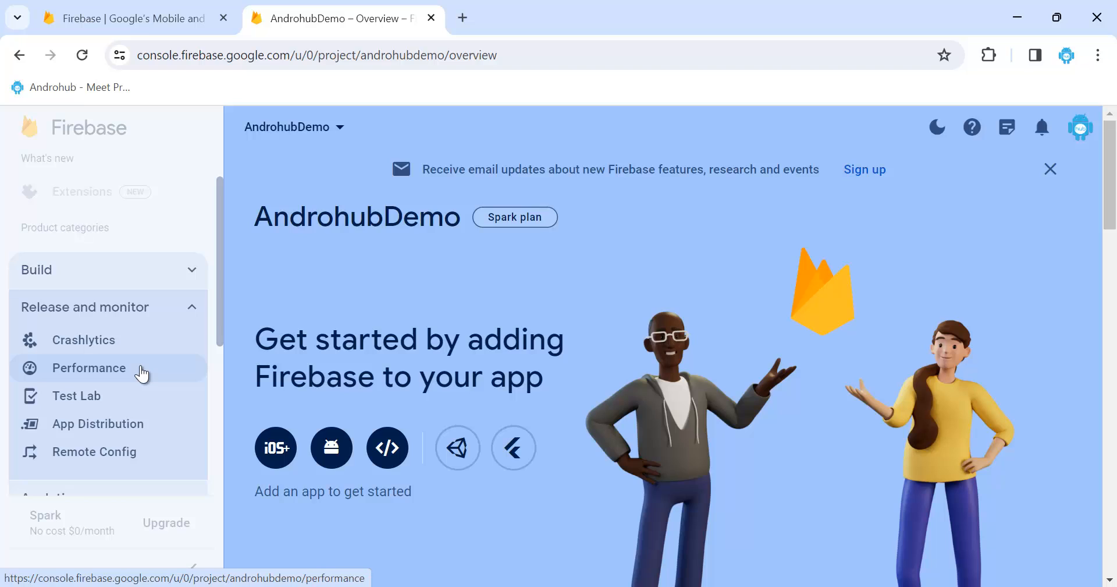
- Examine the products offered under the Analytics and the Engage categories
scroll(142, 349, "down", 3)
left_click(142, 319)
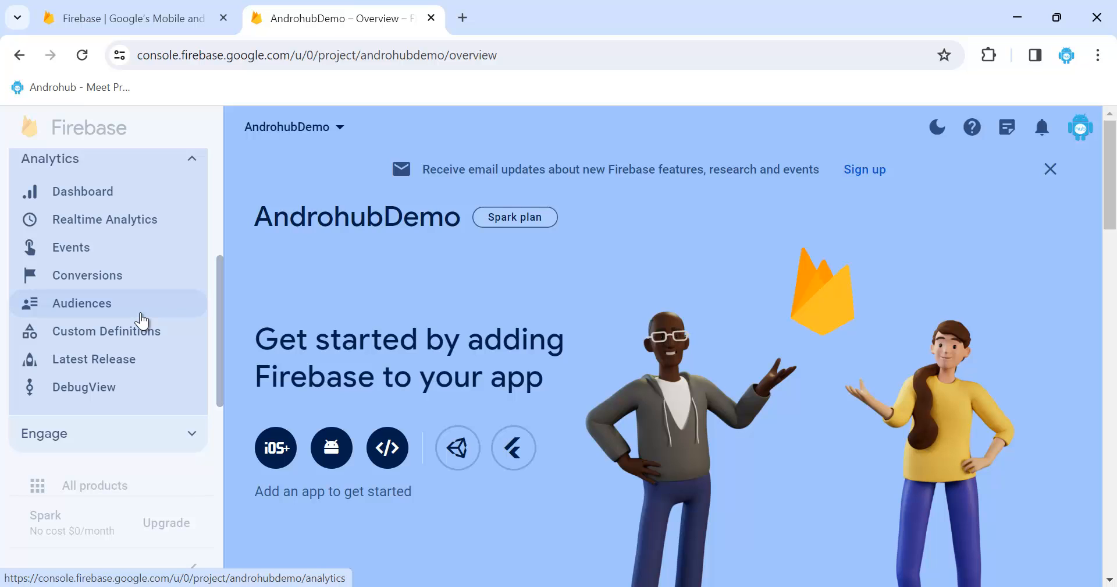
left_click(174, 435)
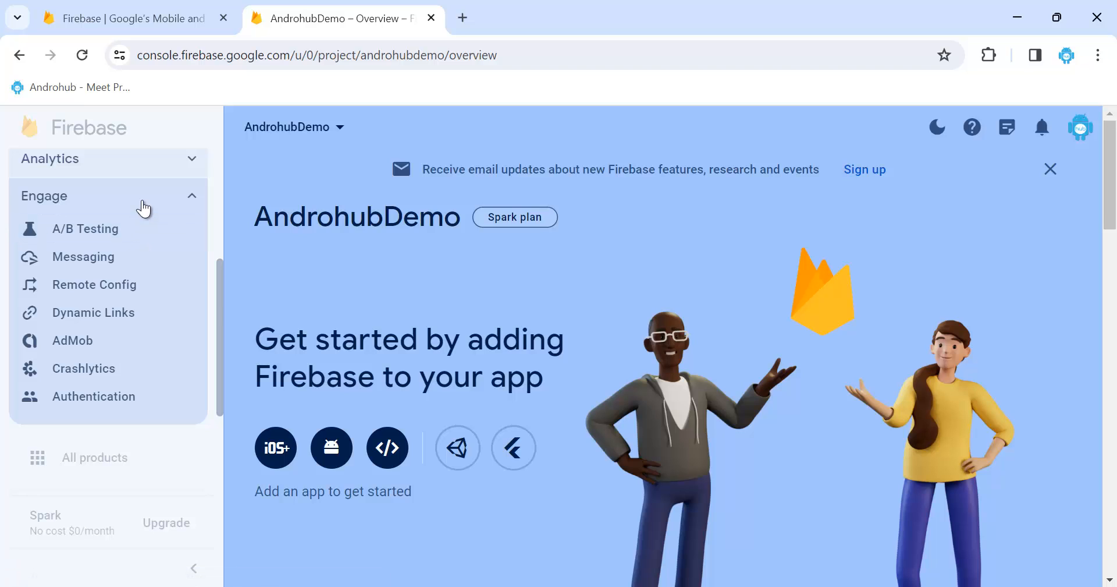
left_click(142, 209)
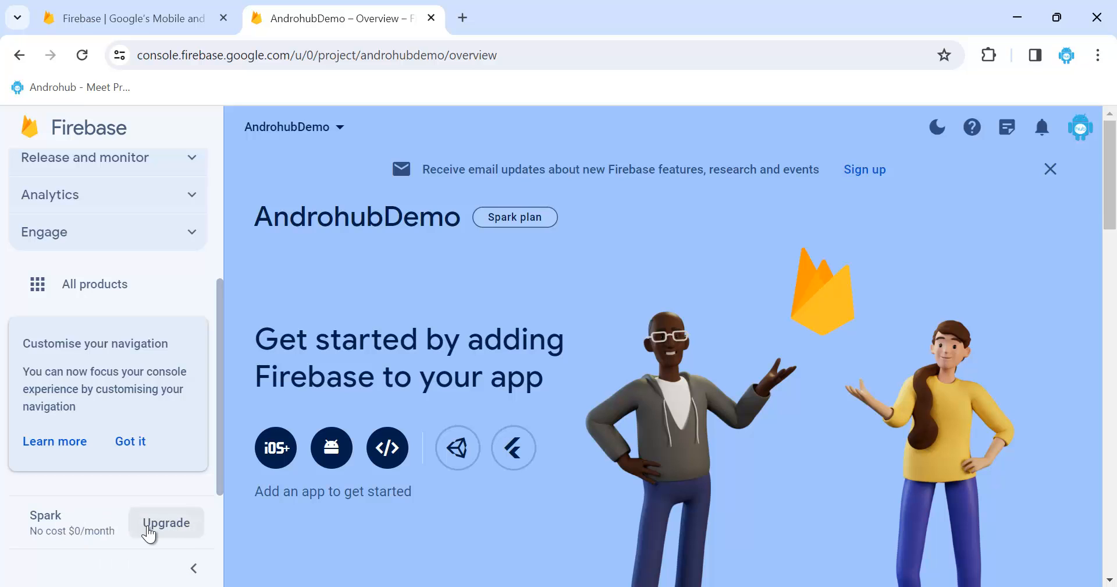
- Compare the Spark and Blaze billing plans for the project without changing the plan
left_click(173, 534)
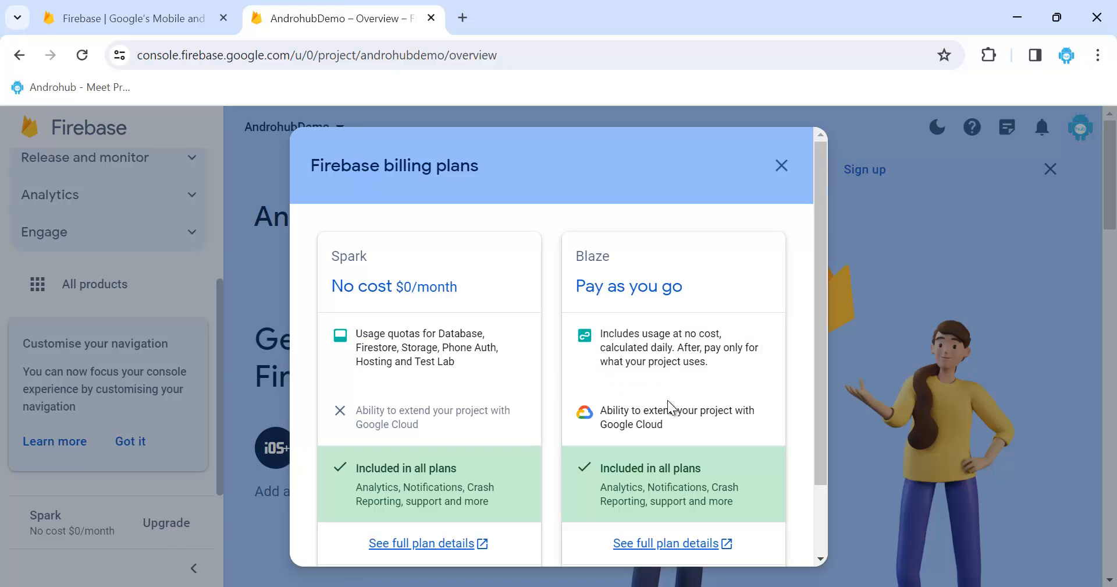
scroll(668, 400, "down", 2)
scroll(406, 320, "up", 3)
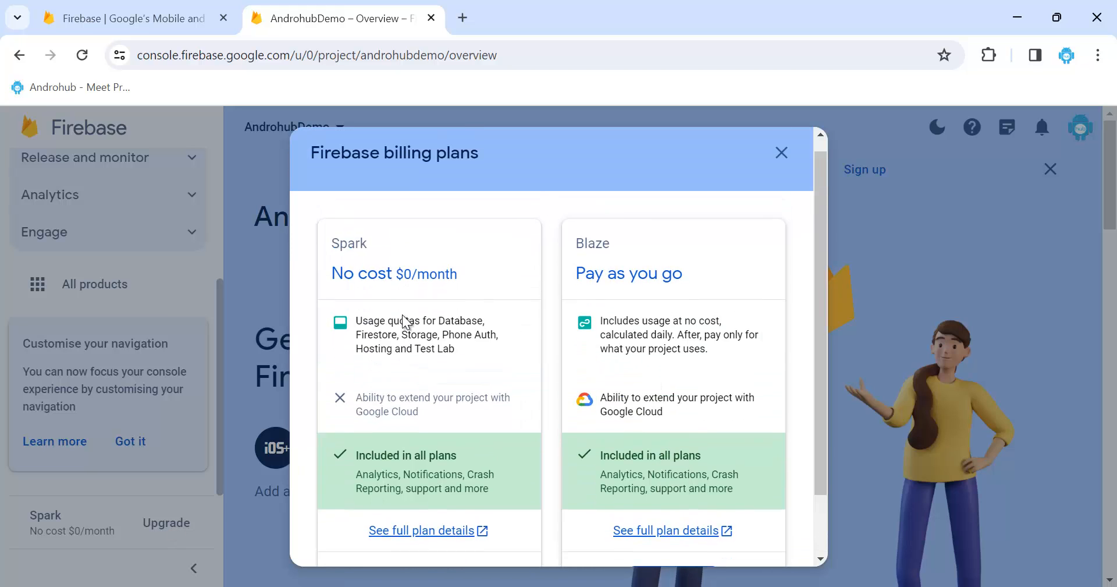
scroll(683, 481, "down", 3)
scroll(686, 482, "up", 3)
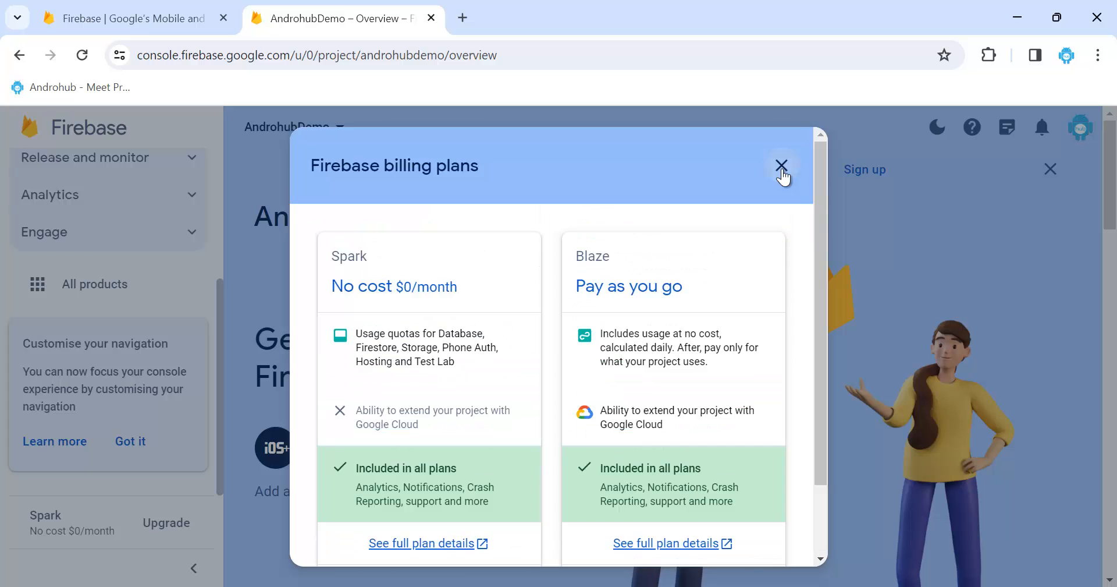
left_click(780, 168)
- Open the project settings and review the general project details and environment settings
scroll(157, 279, "up", 4)
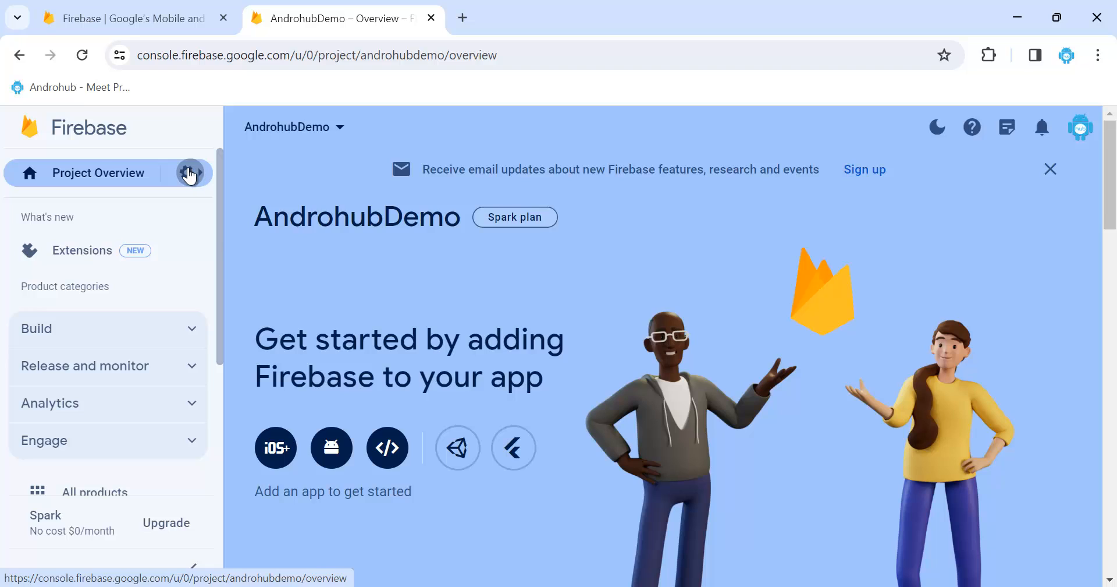
left_click(190, 172)
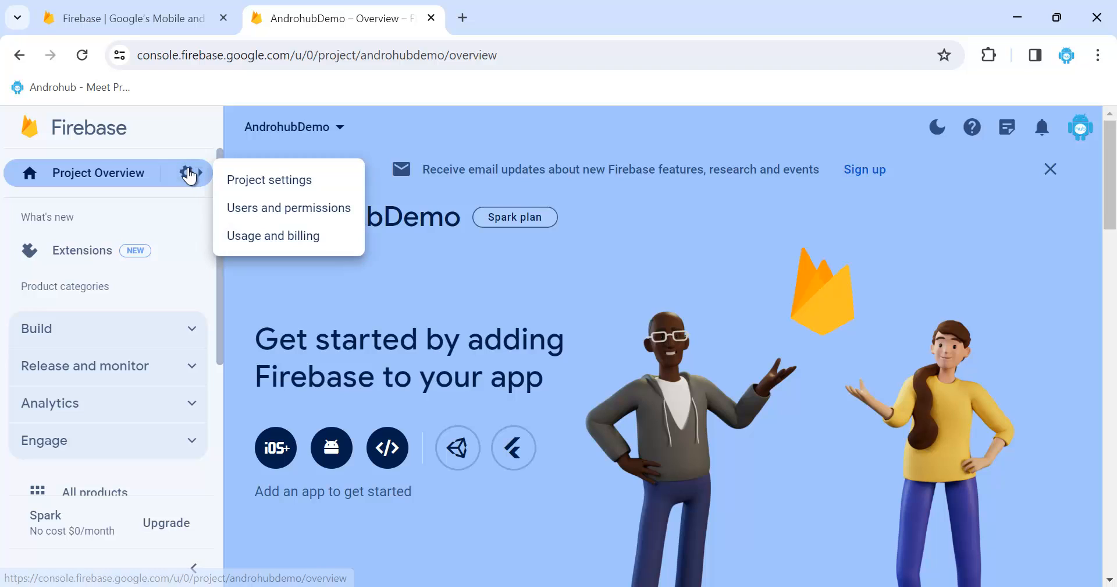
left_click(286, 177)
scroll(389, 381, "down", 3)
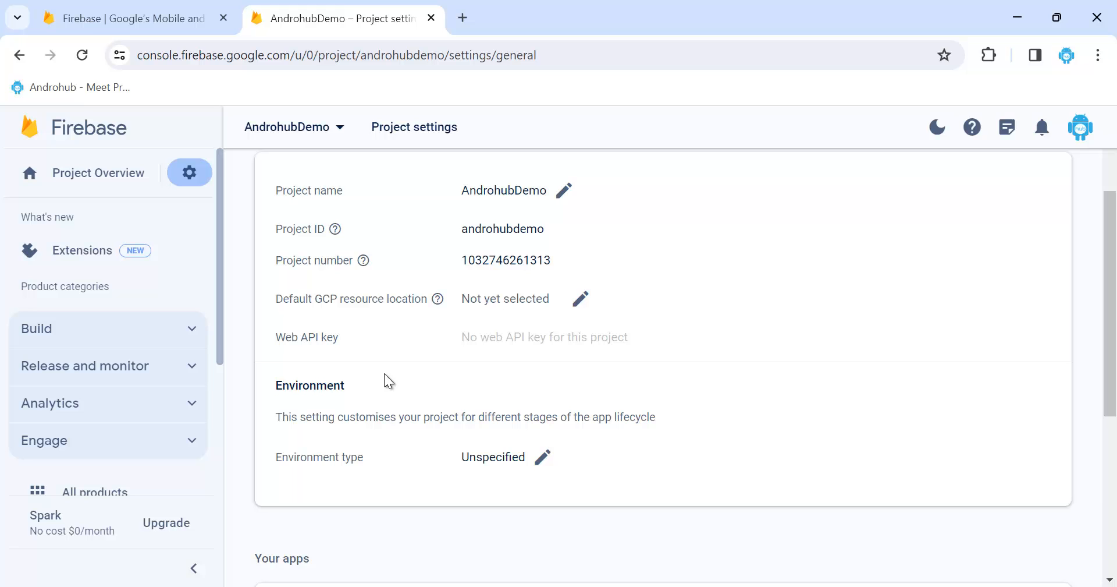
scroll(384, 373, "up", 2)
scroll(408, 222, "up", 1)
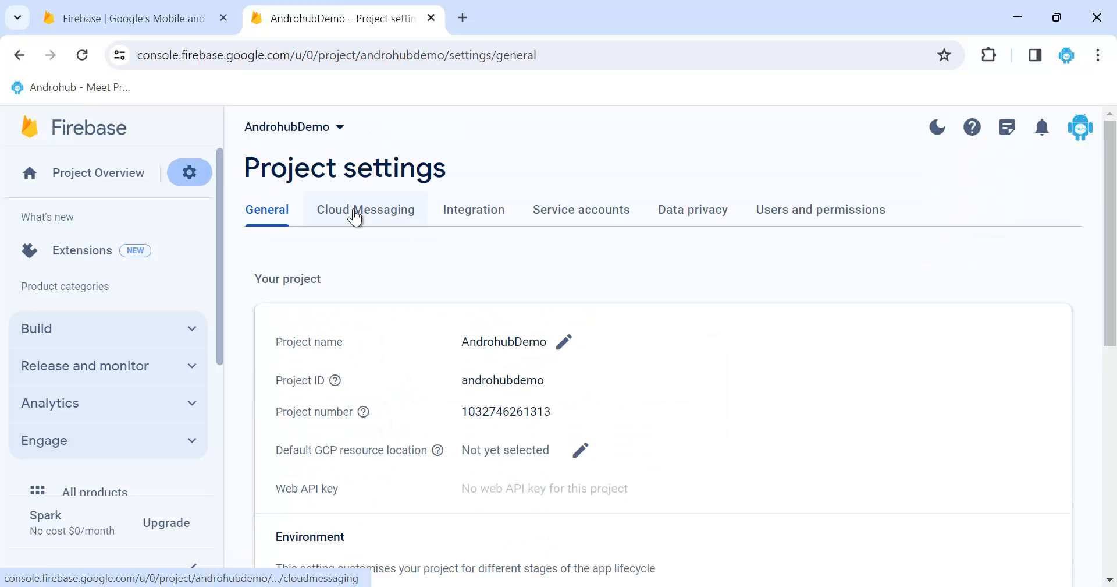
- Review the project's Cloud Messaging settings, including the messaging APIs and the Web Push certificates
left_click(358, 213)
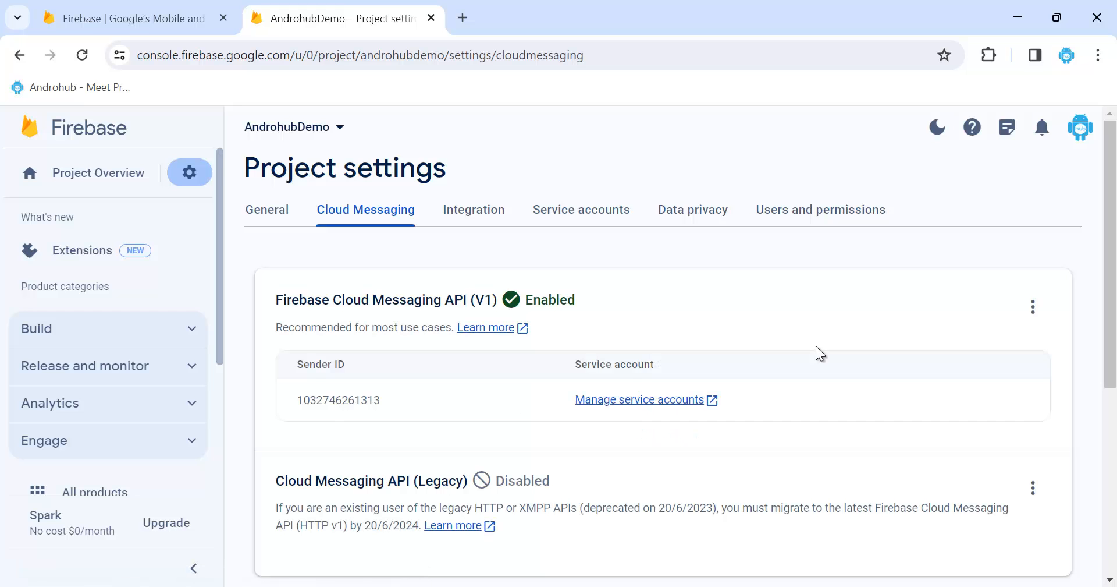
scroll(816, 346, "down", 3)
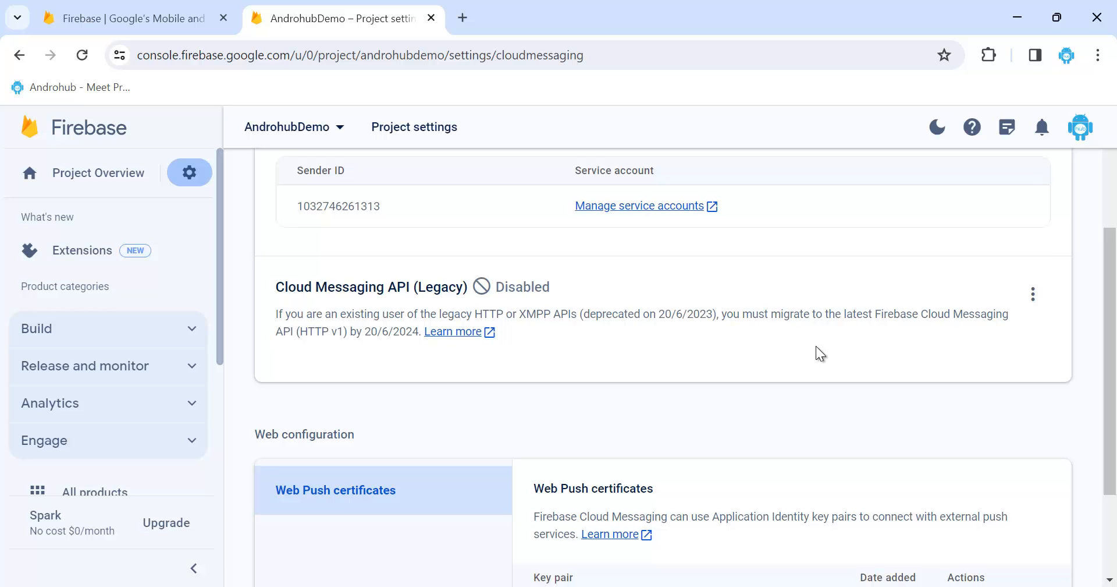
scroll(816, 345, "down", 2)
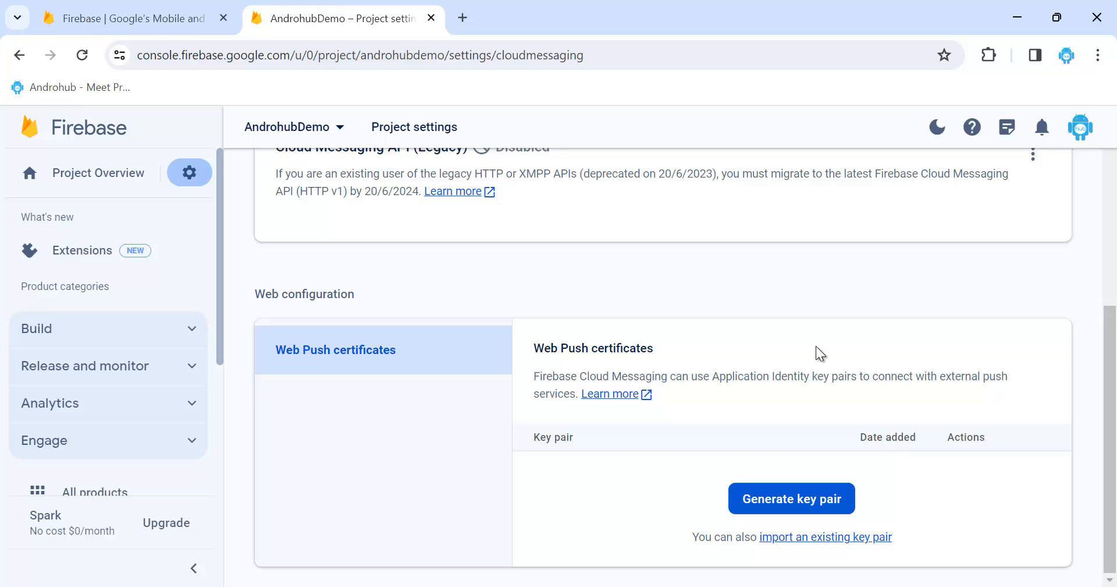
scroll(816, 346, "up", 6)
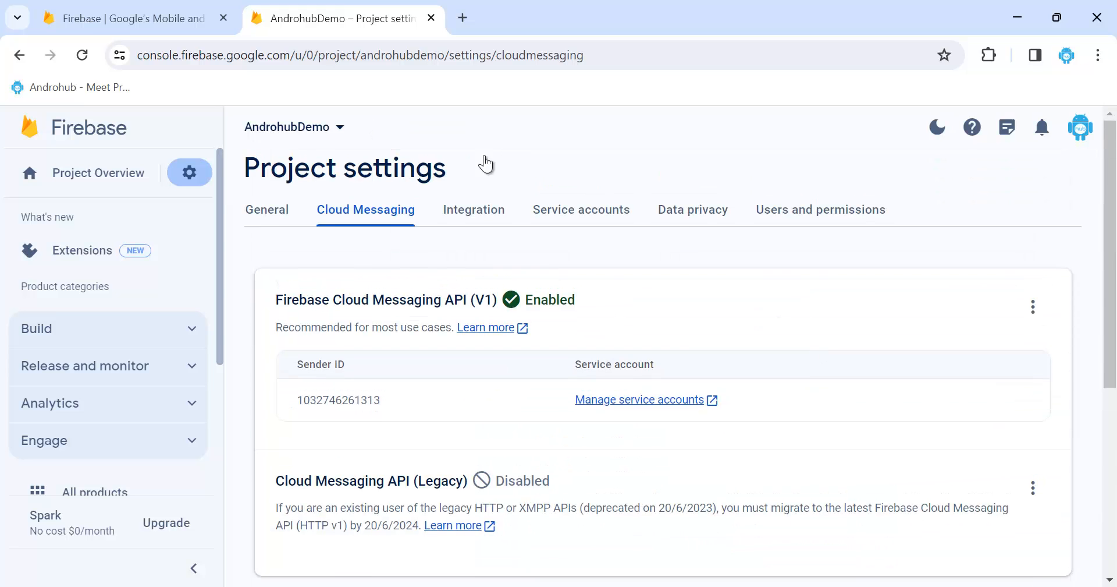
- Look through the services available for integration with the project
left_click(475, 220)
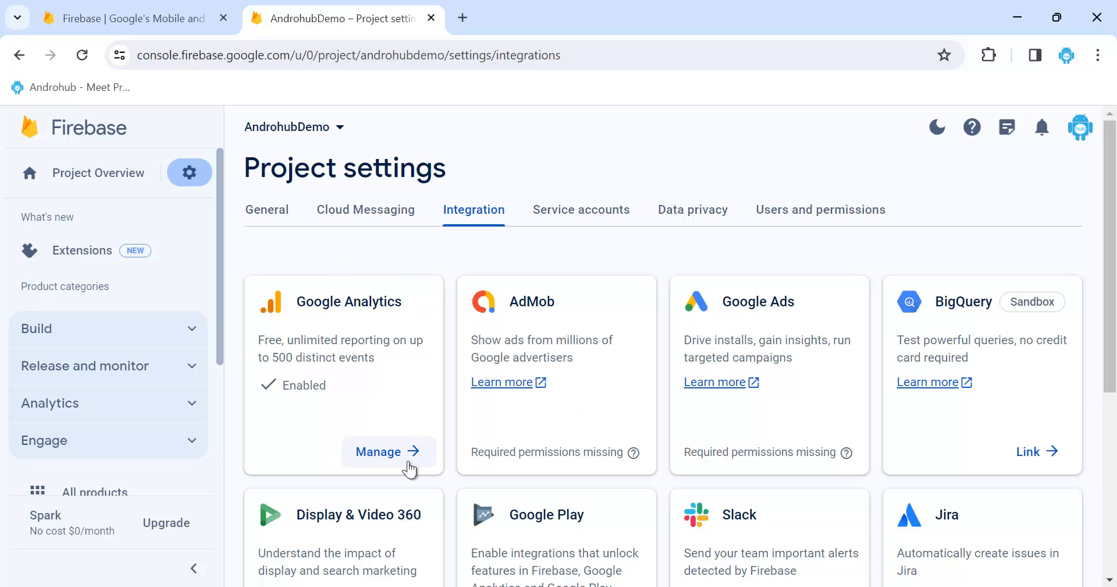
scroll(409, 468, "down", 4)
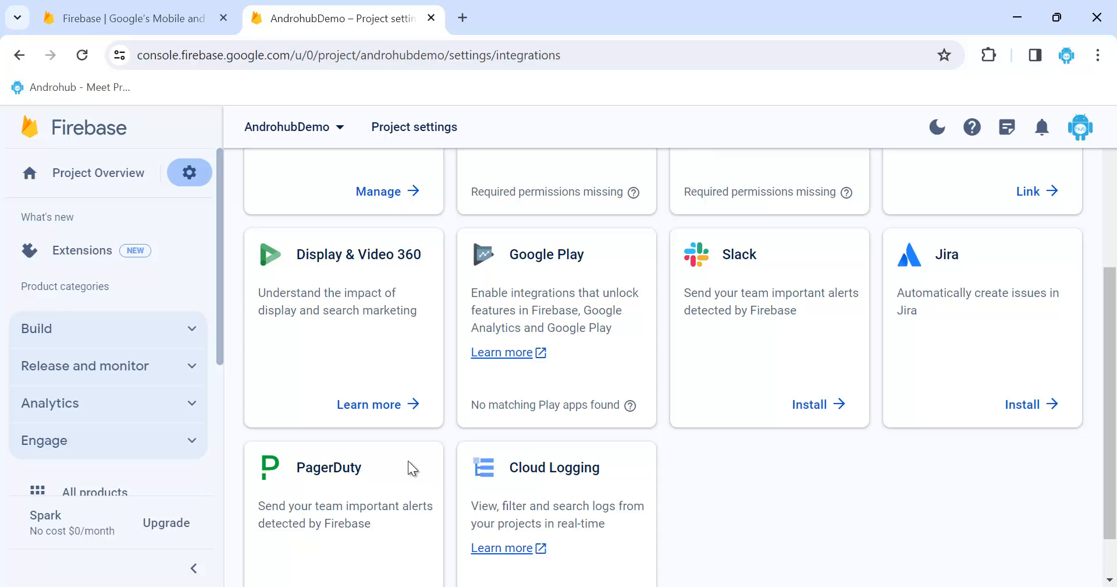
scroll(408, 464, "up", 4)
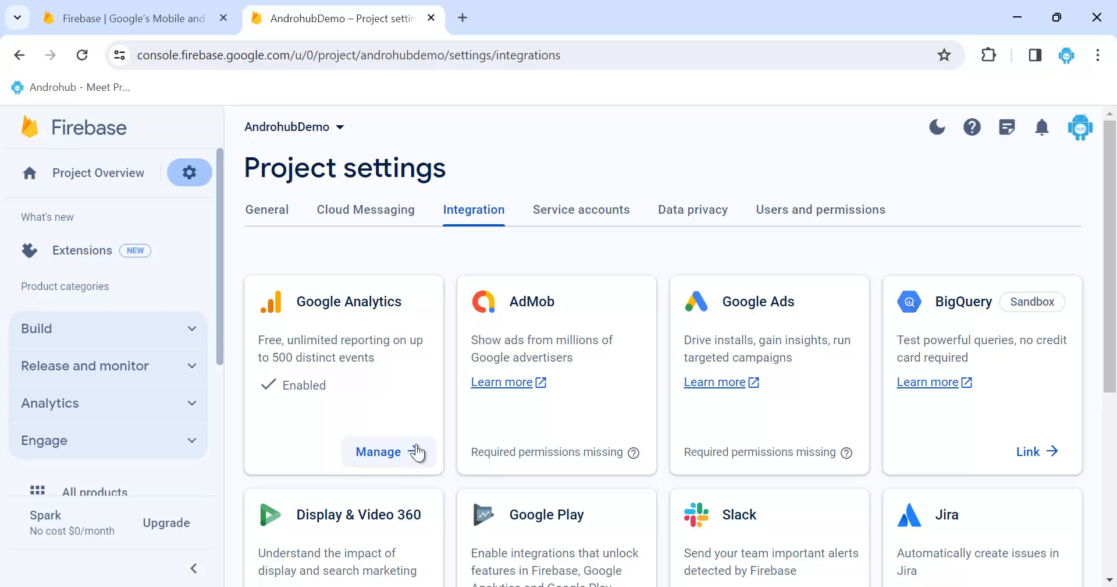
- Examine the roles available when adding a project member, including the assignable Firebase roles, without adding anyone
left_click(782, 206)
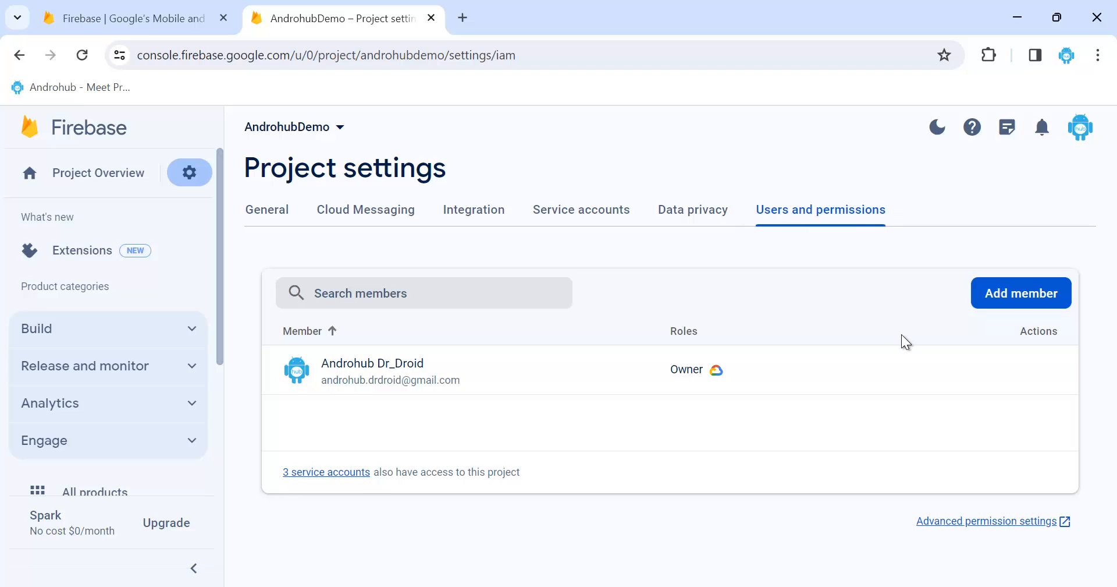
left_click(1017, 289)
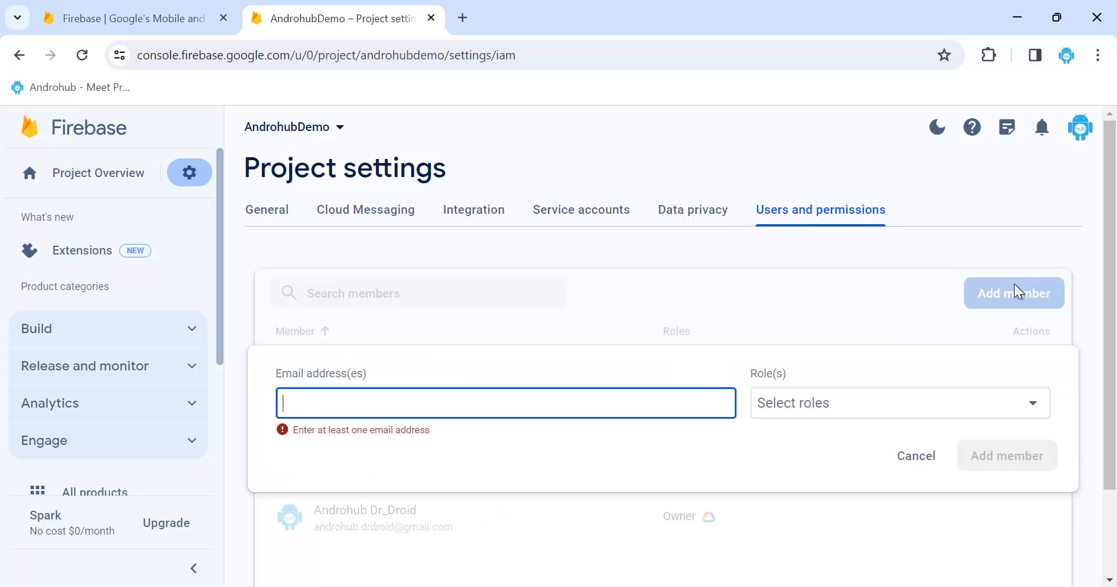
left_click(819, 412)
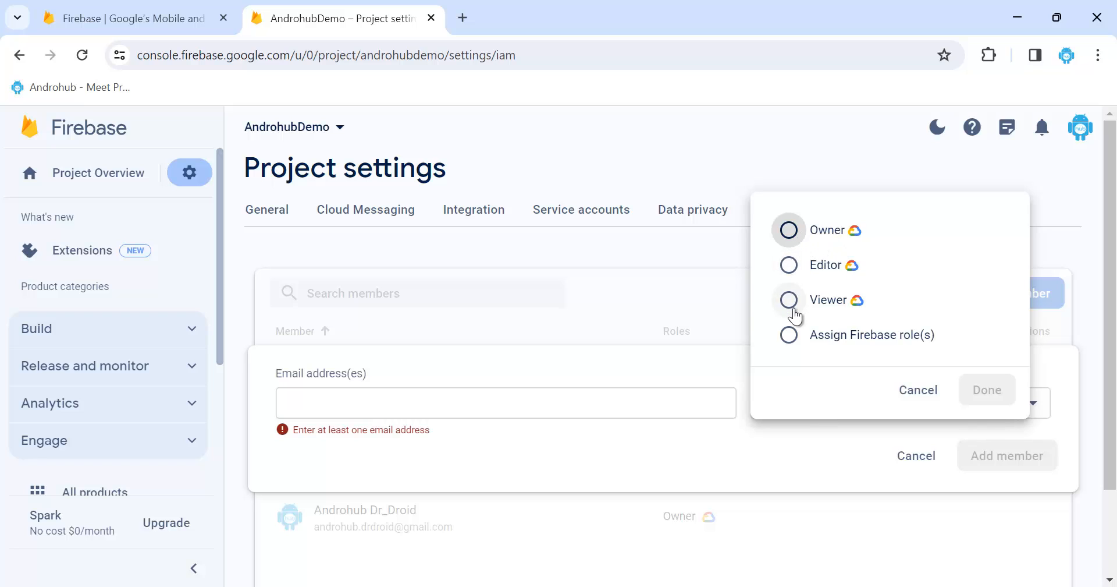
left_click(791, 339)
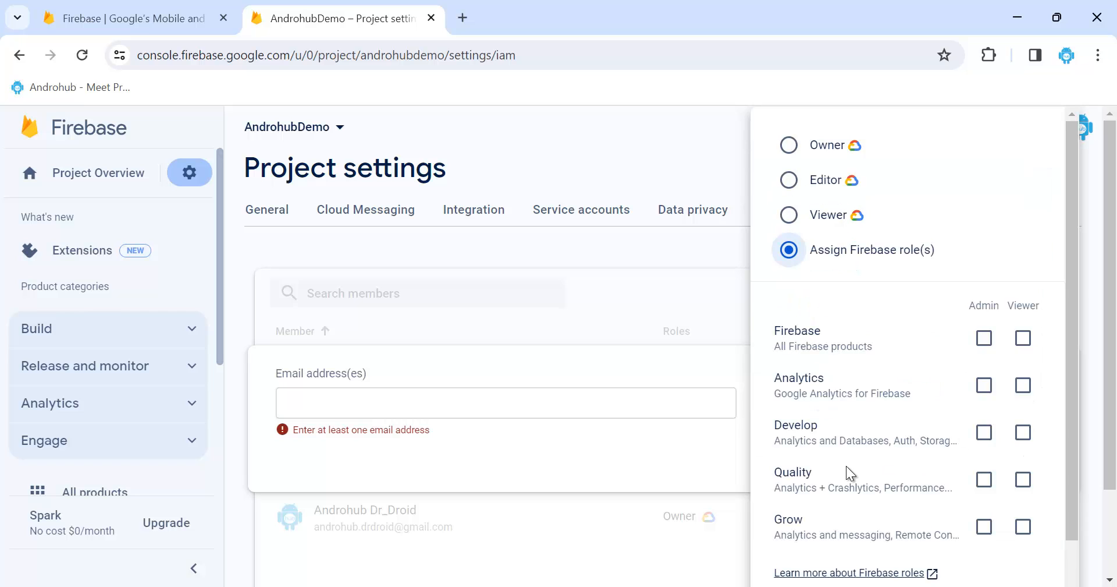
scroll(846, 466, "down", 1)
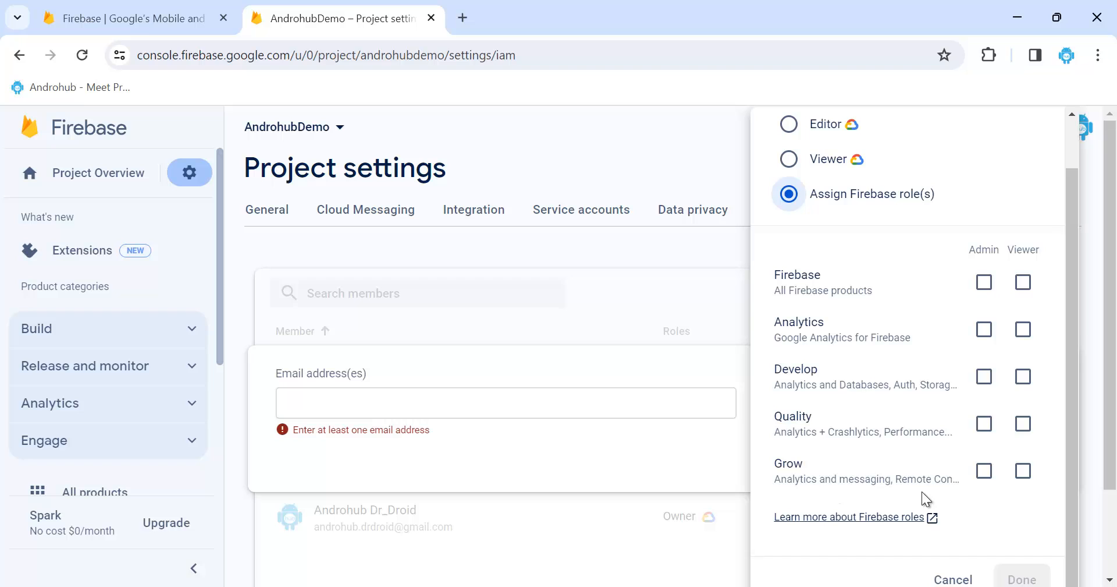
left_click(954, 578)
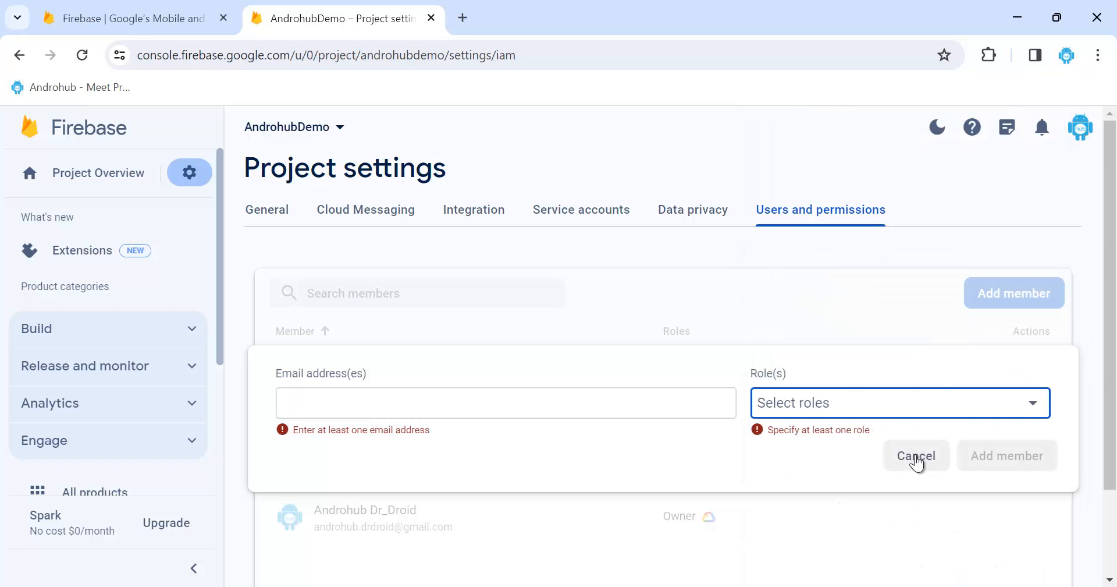
left_click(931, 459)
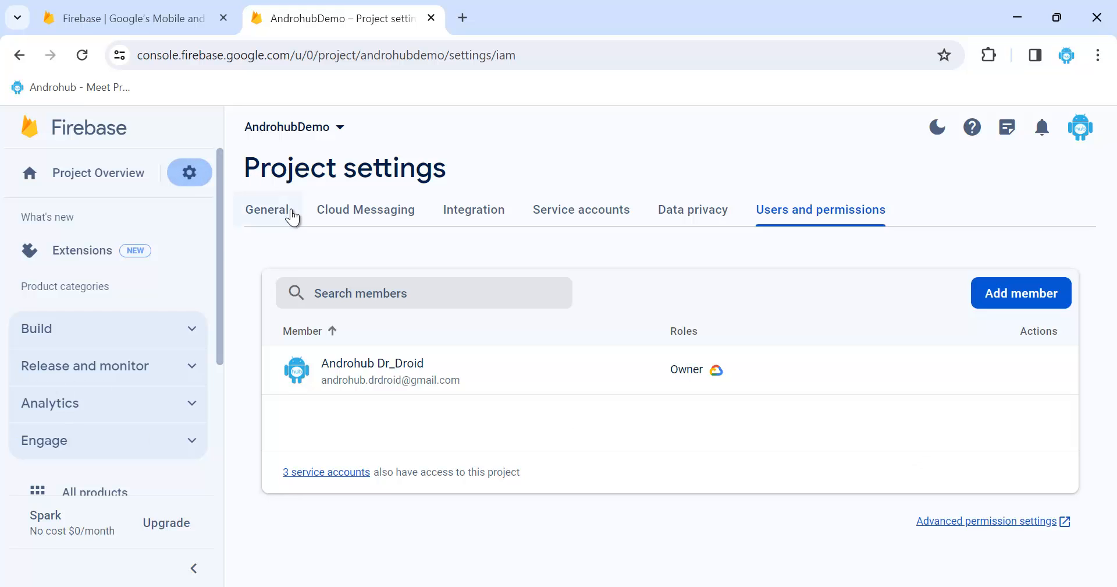
- View the apps section of the general project settings and return to the list of Firebase projects
left_click(275, 216)
scroll(479, 429, "down", 10)
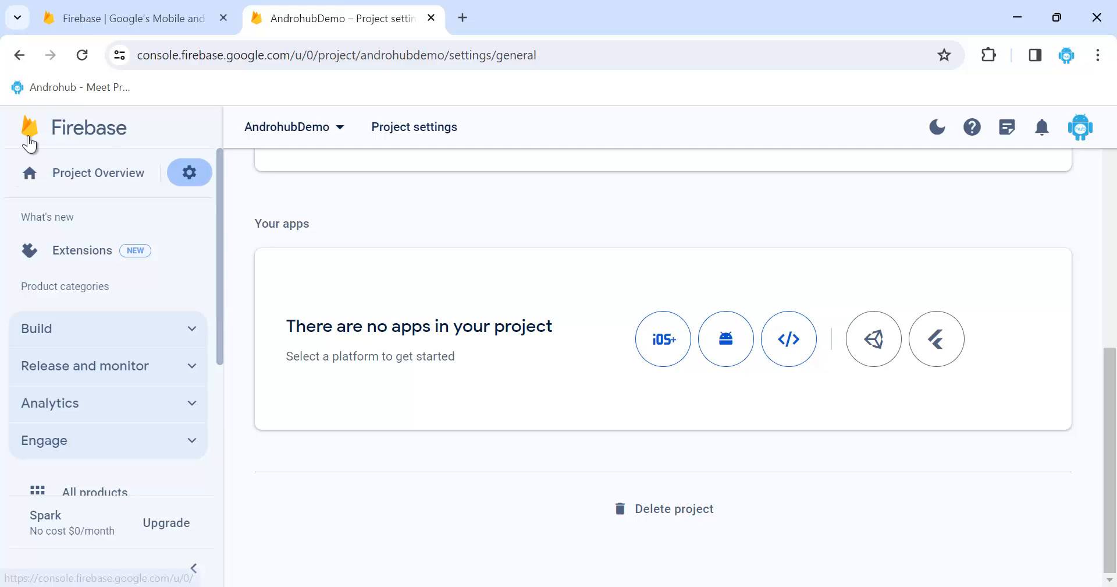
left_click(64, 128)
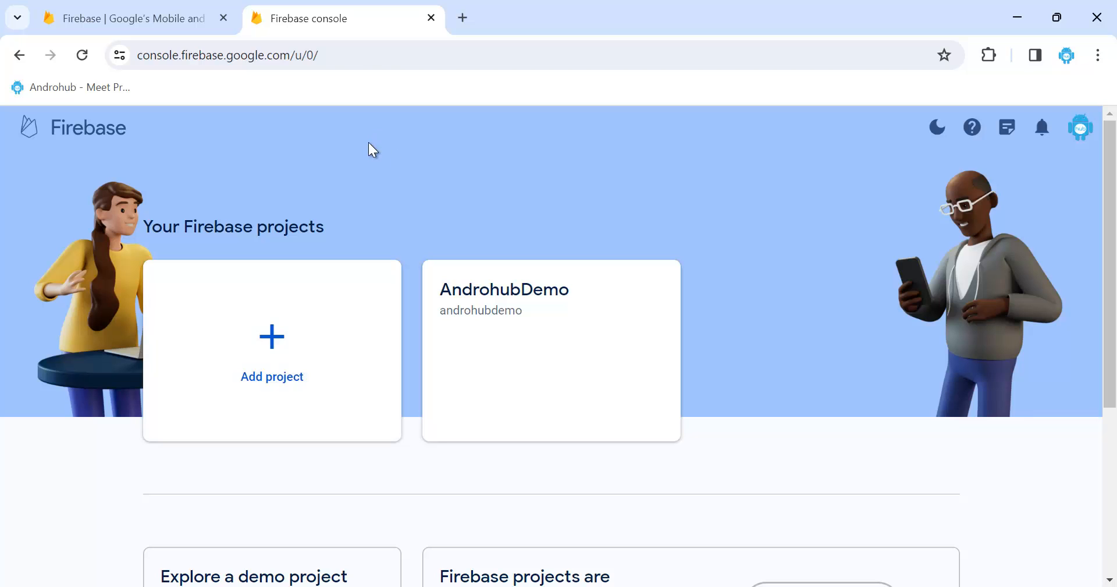
left_click_drag(291, 56, 113, 53)
left_click(552, 185)
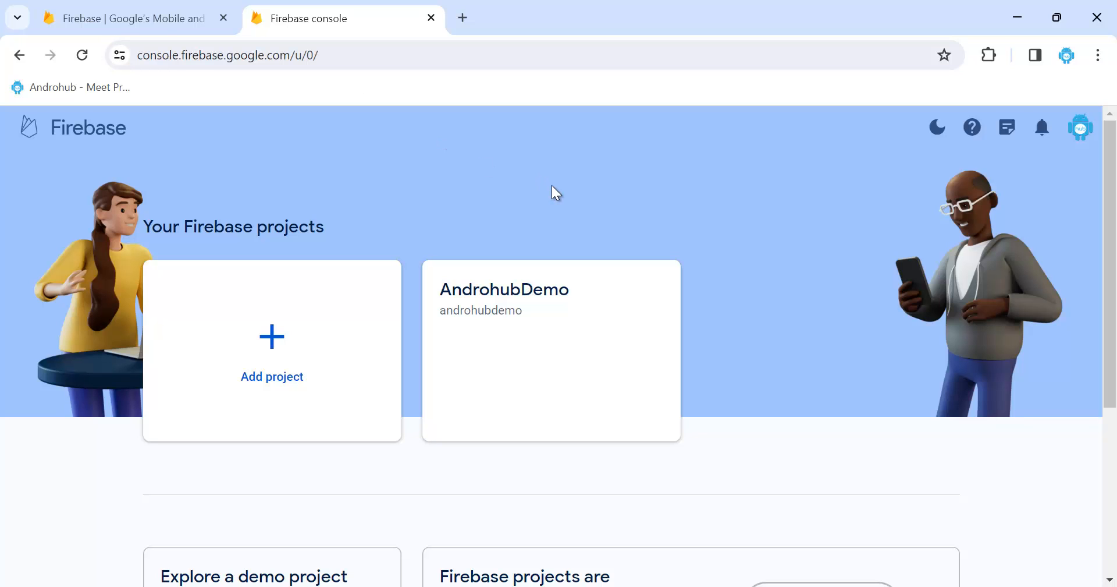